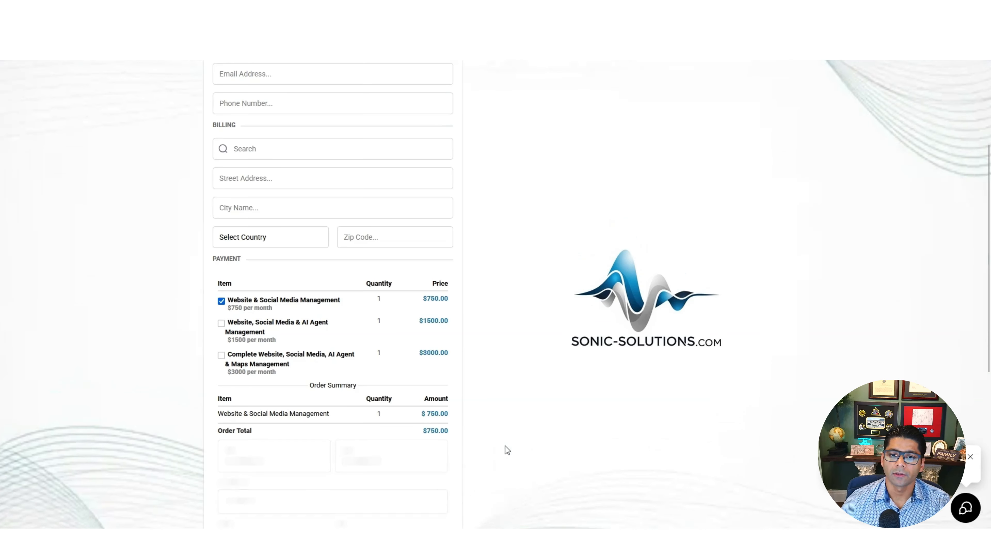
{"action": "left_click_drag", "start_coordinate": [420, 321], "coordinate": [450, 321]}
{"action": "left_click", "coordinate": [488, 391]}
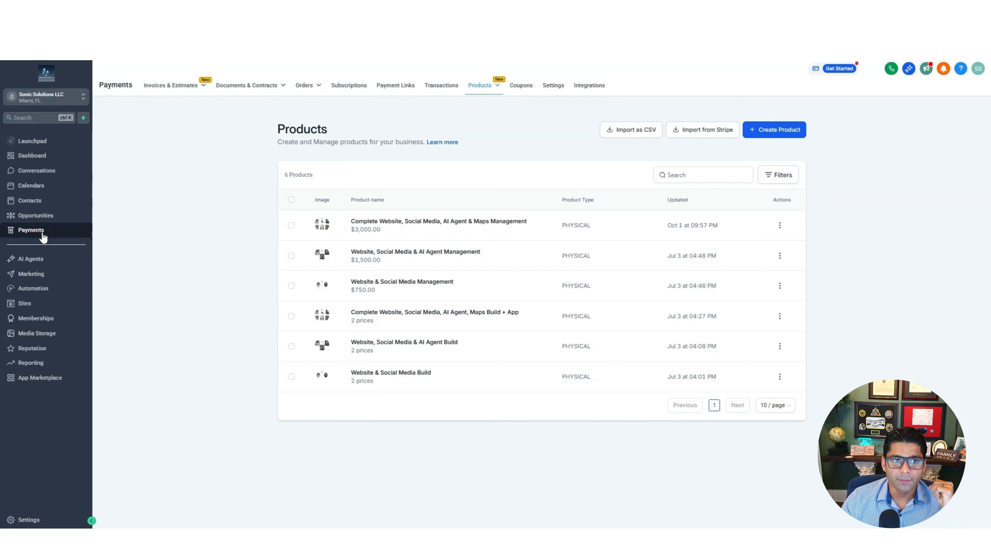
Open a blank product form, examine its tax, media, price, variant and search engine listing fields, and return to the product list.
{"action": "mouse_move", "coordinate": [492, 92]}
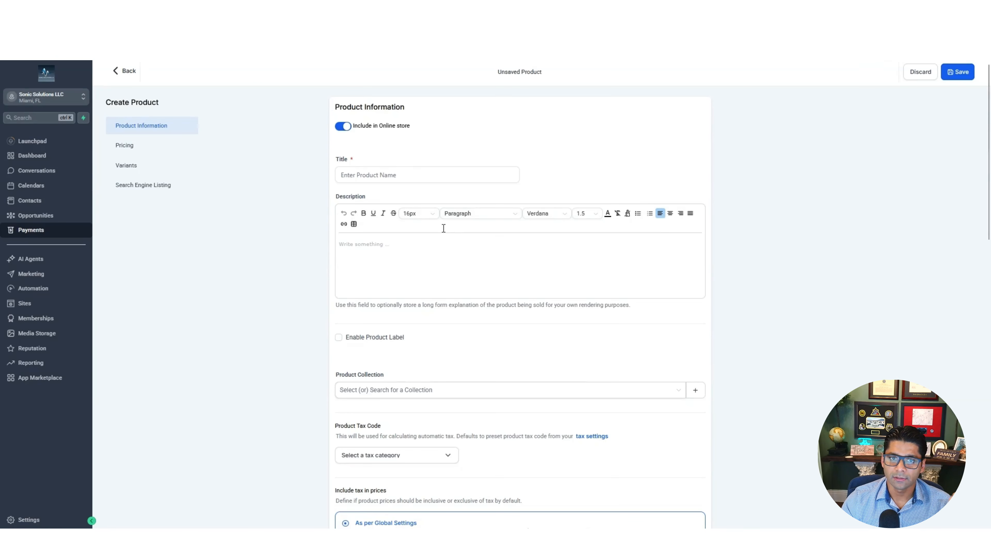
{"action": "scroll", "coordinate": [428, 292], "scroll_direction": "down", "scroll_amount": 4}
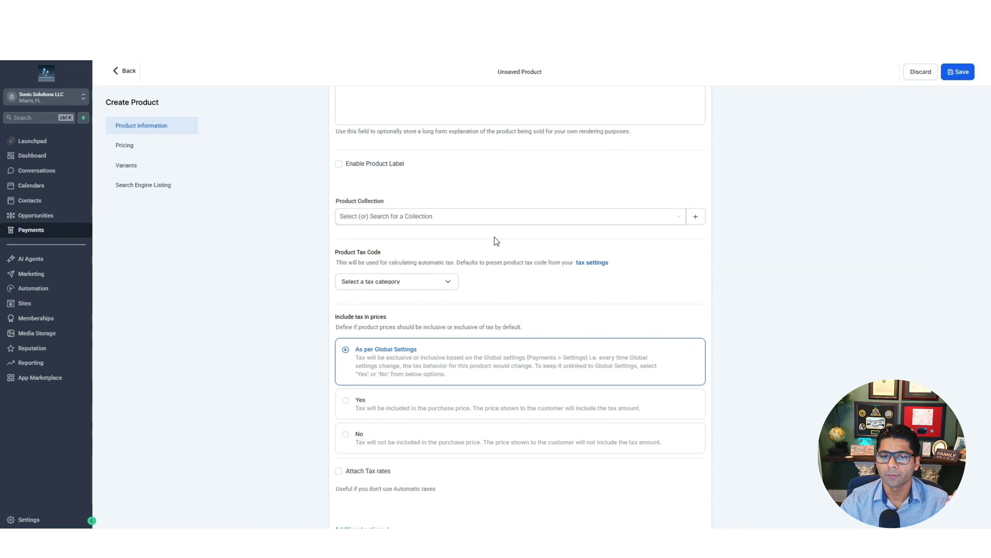
{"action": "scroll", "coordinate": [494, 237], "scroll_direction": "down", "scroll_amount": 9}
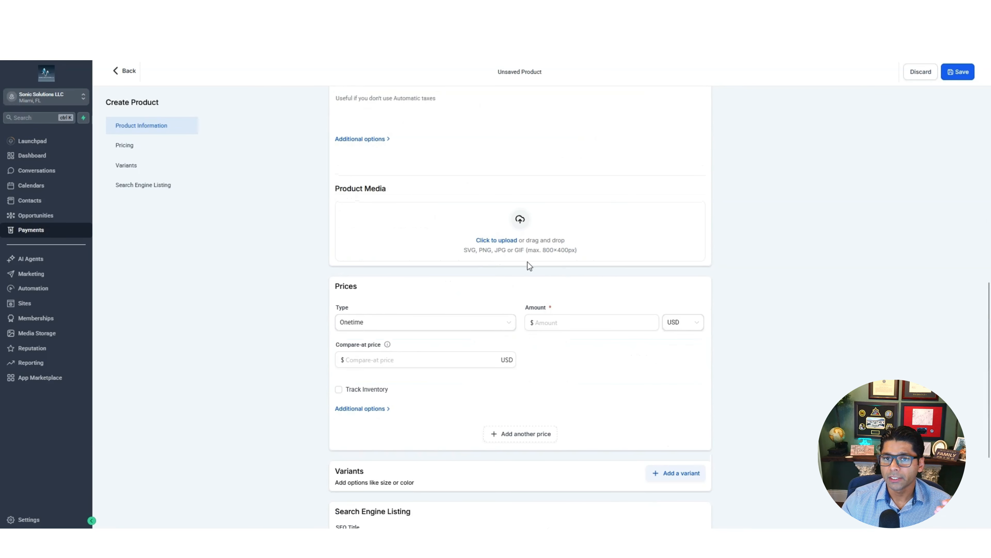
{"action": "scroll", "coordinate": [484, 247], "scroll_direction": "down", "scroll_amount": 2}
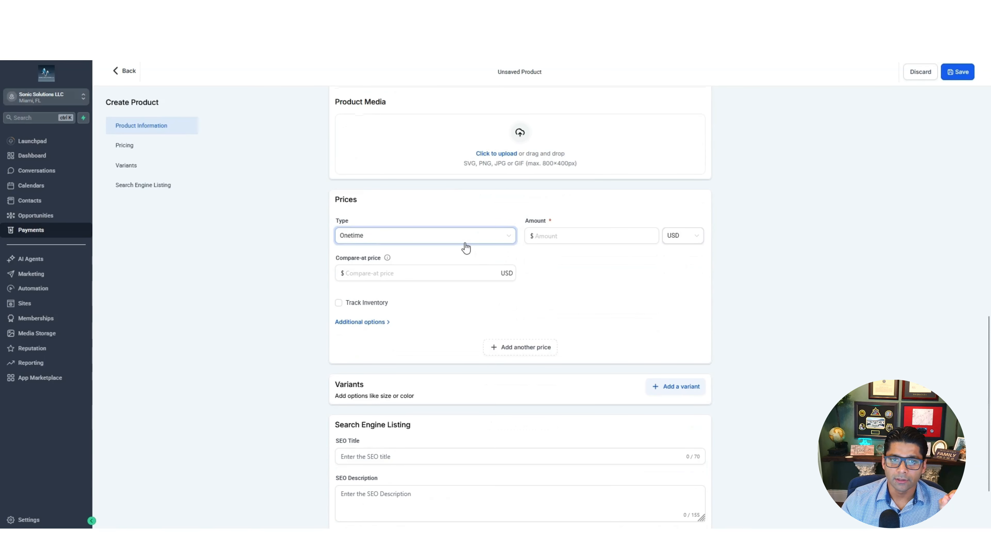
{"action": "left_click", "coordinate": [467, 243]}
{"action": "left_click", "coordinate": [467, 244]}
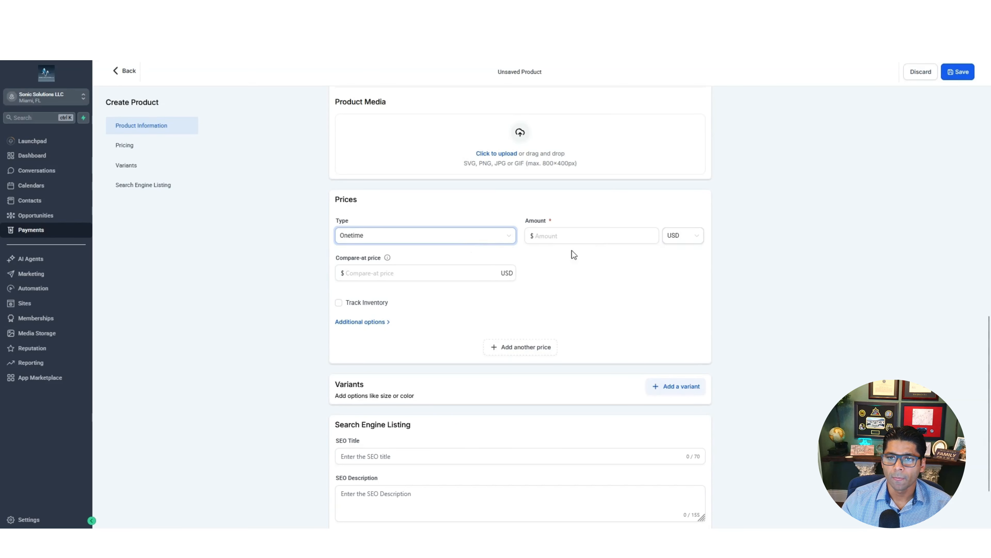
{"action": "left_click", "coordinate": [615, 239]}
{"action": "scroll", "coordinate": [581, 302], "scroll_direction": "down", "scroll_amount": 2}
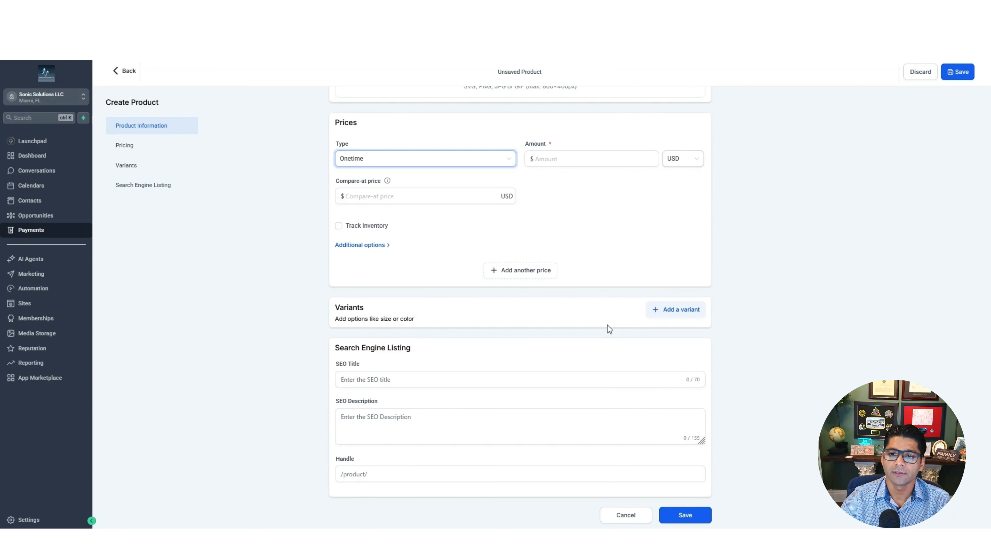
{"action": "left_click", "coordinate": [379, 381]}
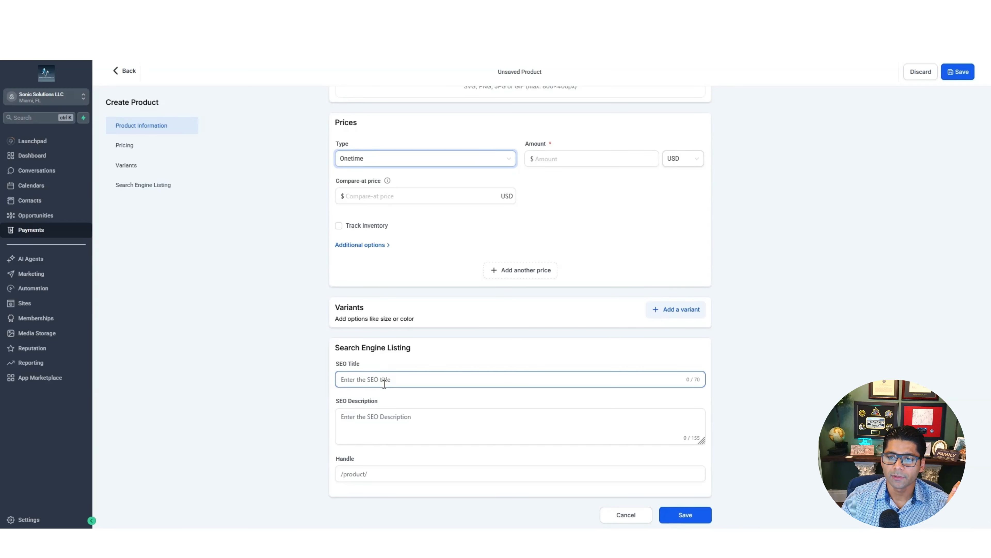
{"action": "scroll", "coordinate": [478, 417], "scroll_direction": "up", "scroll_amount": 10}
{"action": "scroll", "coordinate": [478, 421], "scroll_direction": "up", "scroll_amount": 5}
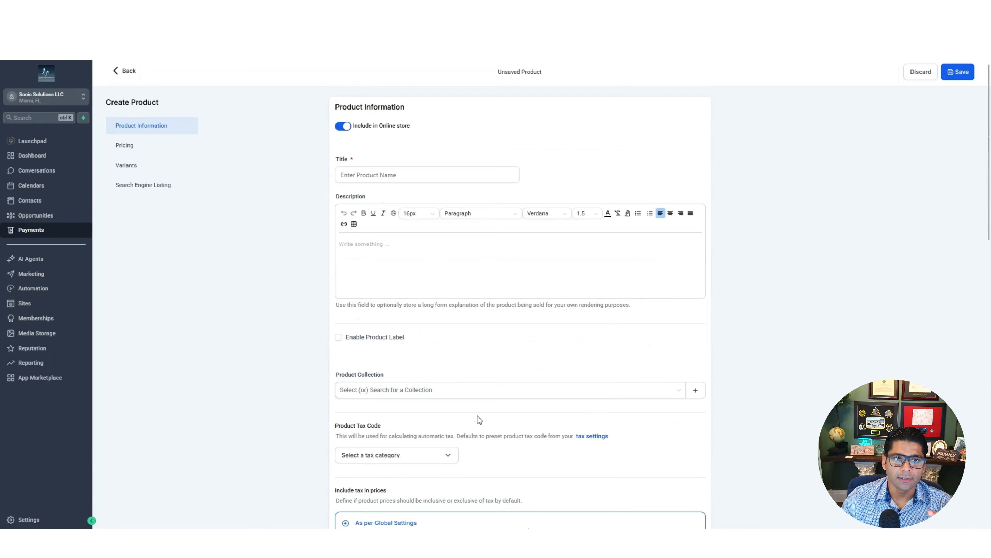
{"action": "left_click", "coordinate": [128, 72]}
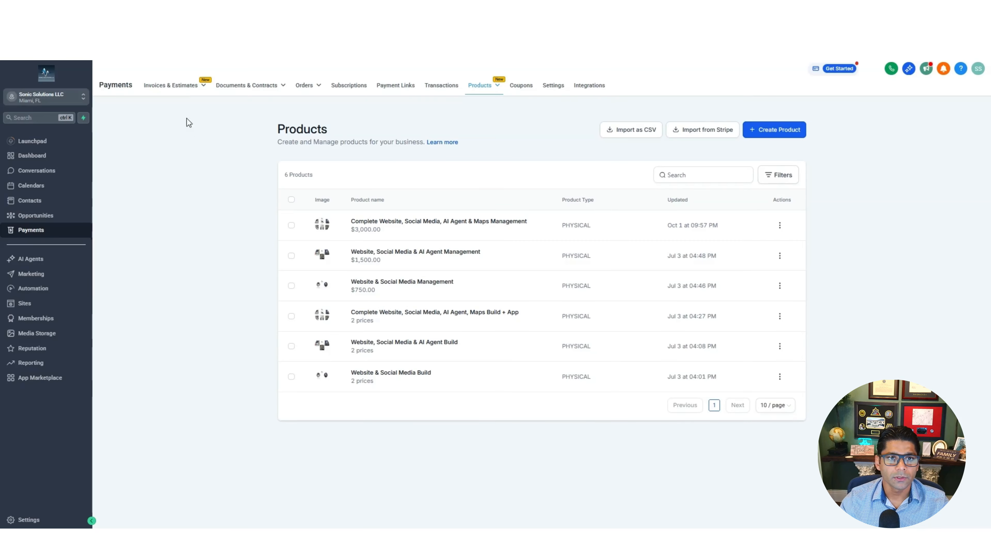
Go to all invoices and start a new recurring invoice.
{"action": "mouse_move", "coordinate": [183, 92]}
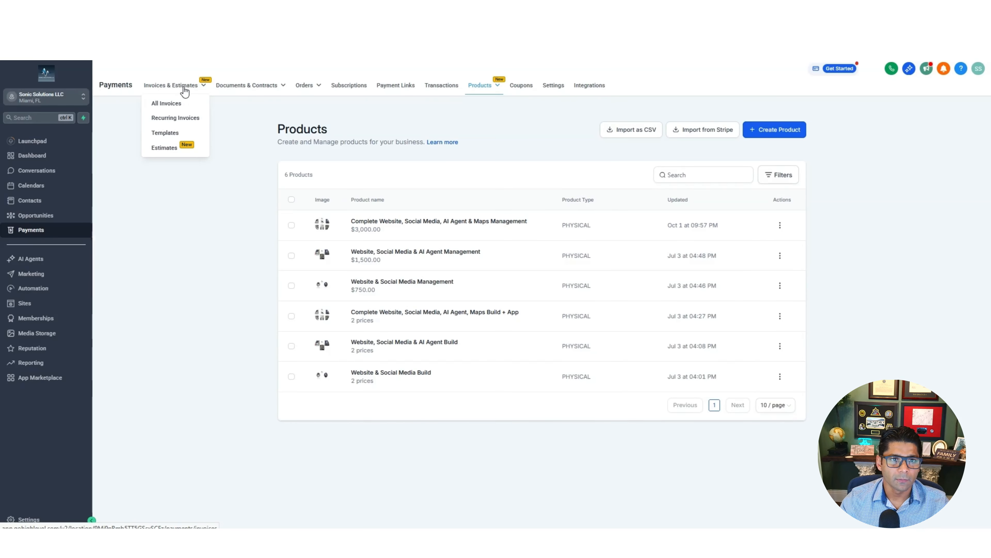
{"action": "left_click", "coordinate": [174, 104]}
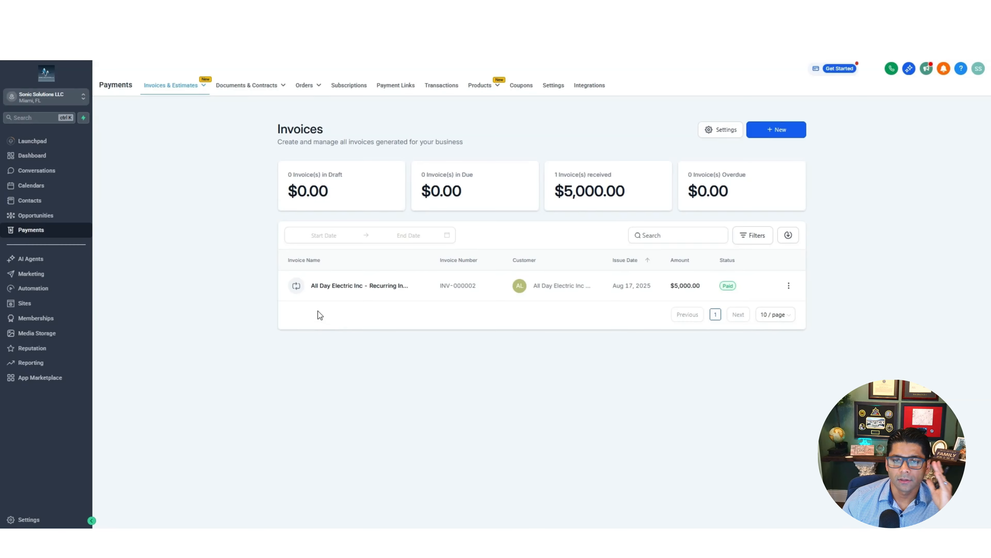
{"action": "left_click", "coordinate": [786, 137]}
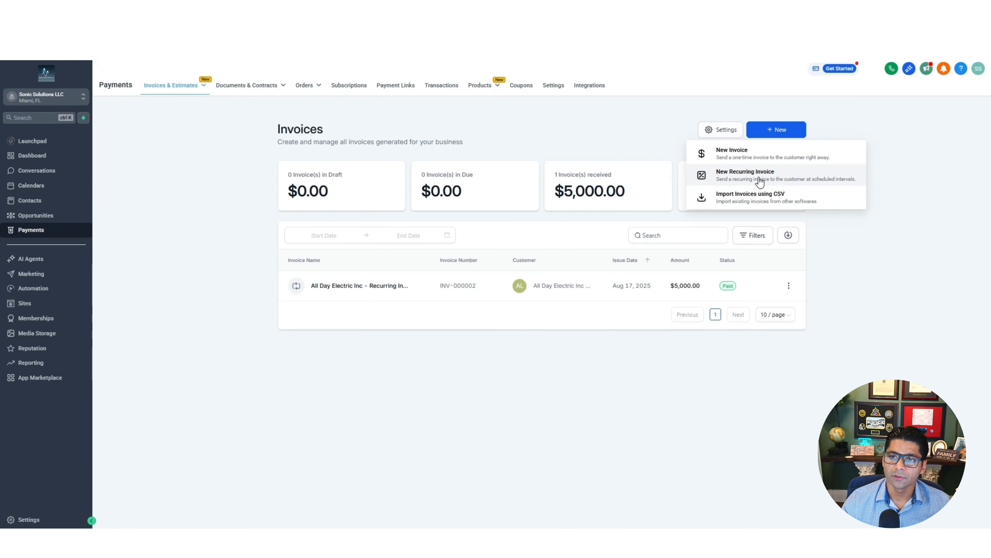
{"action": "left_click", "coordinate": [759, 180]}
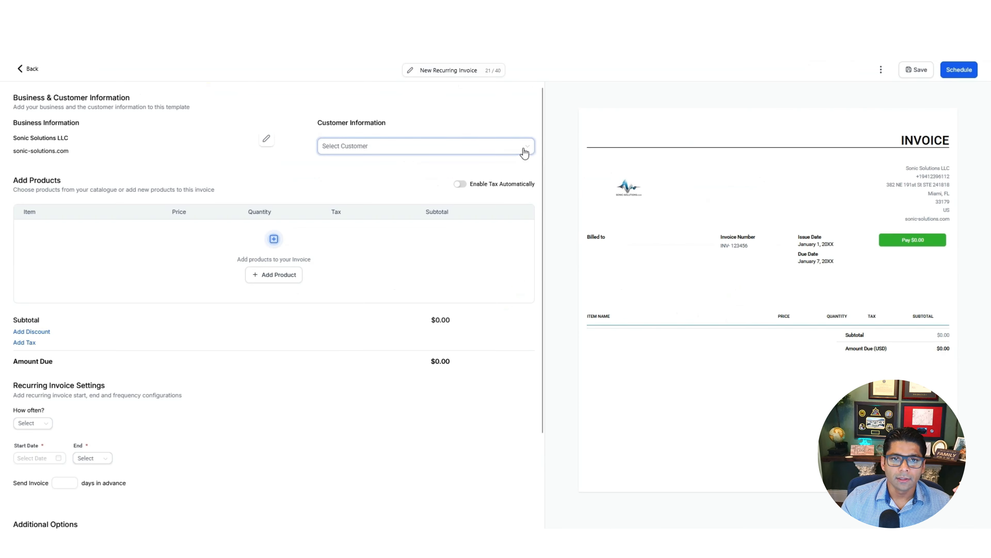
Browse the existing customers available for the recurring invoice without choosing one.
{"action": "left_click", "coordinate": [526, 150]}
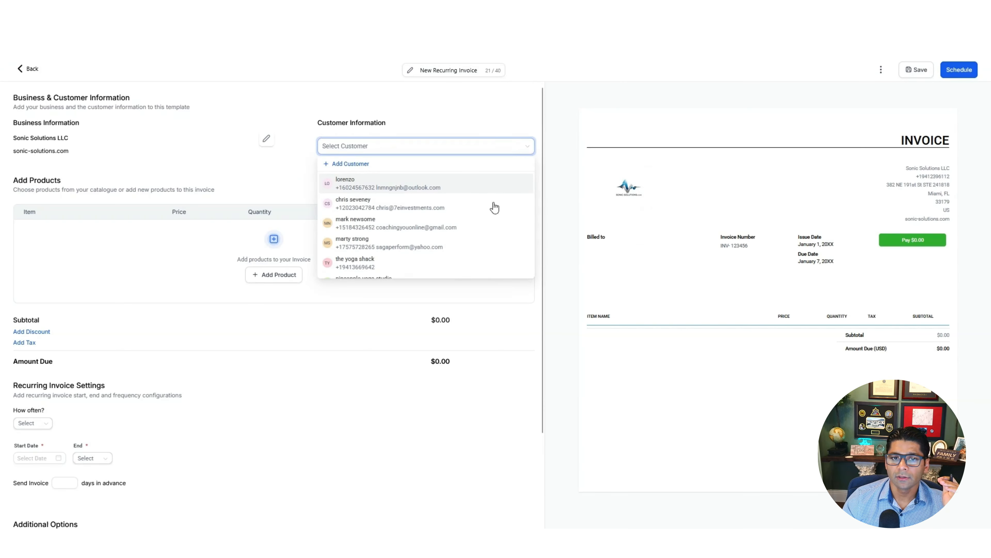
{"action": "scroll", "coordinate": [487, 228], "scroll_direction": "down", "scroll_amount": 6}
{"action": "scroll", "coordinate": [488, 231], "scroll_direction": "up", "scroll_amount": 6}
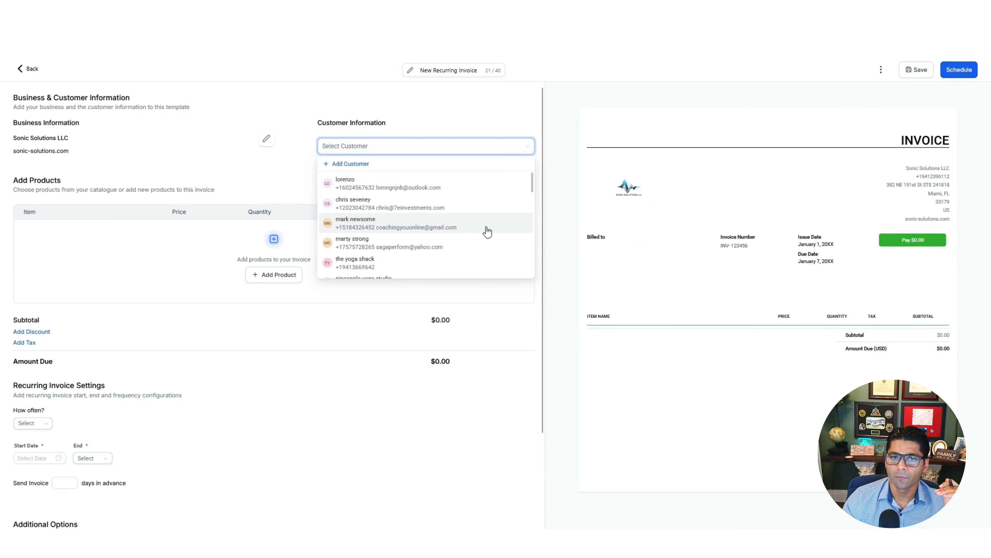
{"action": "left_click", "coordinate": [560, 145]}
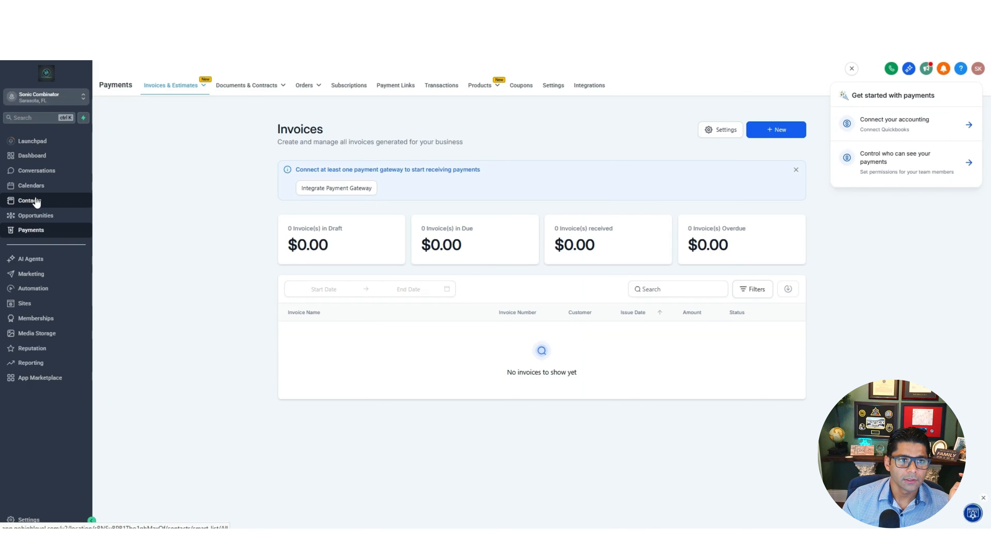
In the Sonic Combinator account, go to the contacts and open the form for adding a contact.
{"action": "left_click", "coordinate": [37, 202]}
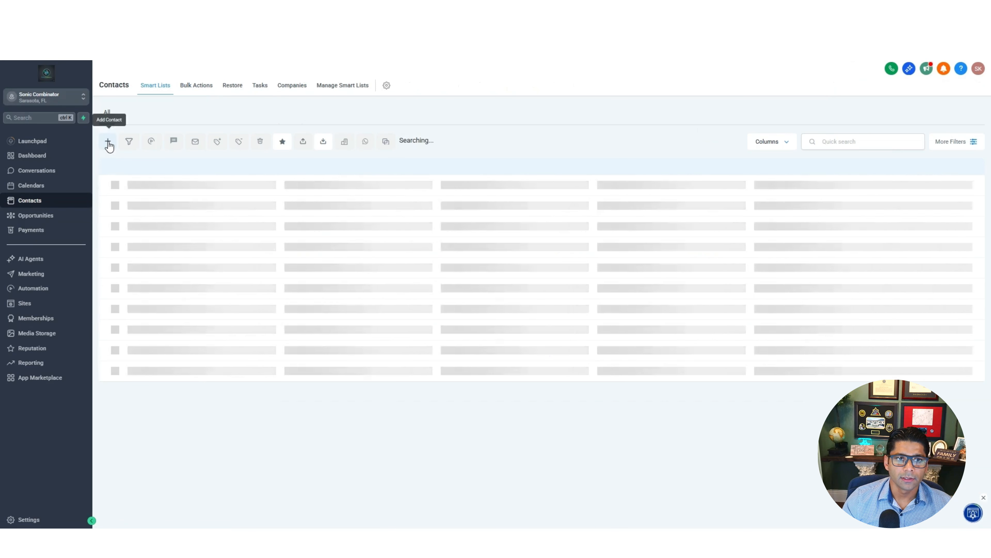
{"action": "left_click", "coordinate": [108, 141]}
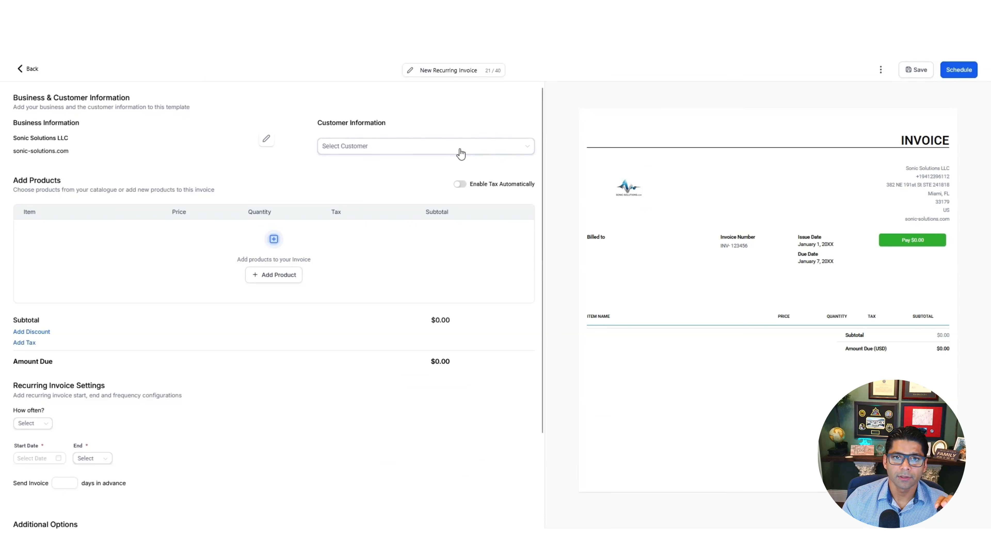
Choose the second listed customer for the recurring invoice and check the business information without editing it.
{"action": "left_click", "coordinate": [460, 148]}
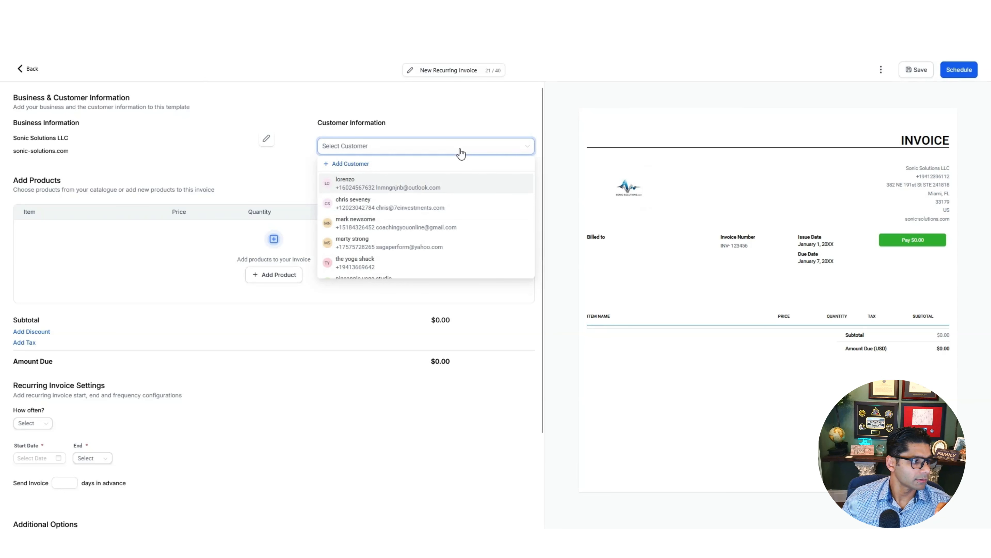
{"action": "left_click", "coordinate": [430, 212]}
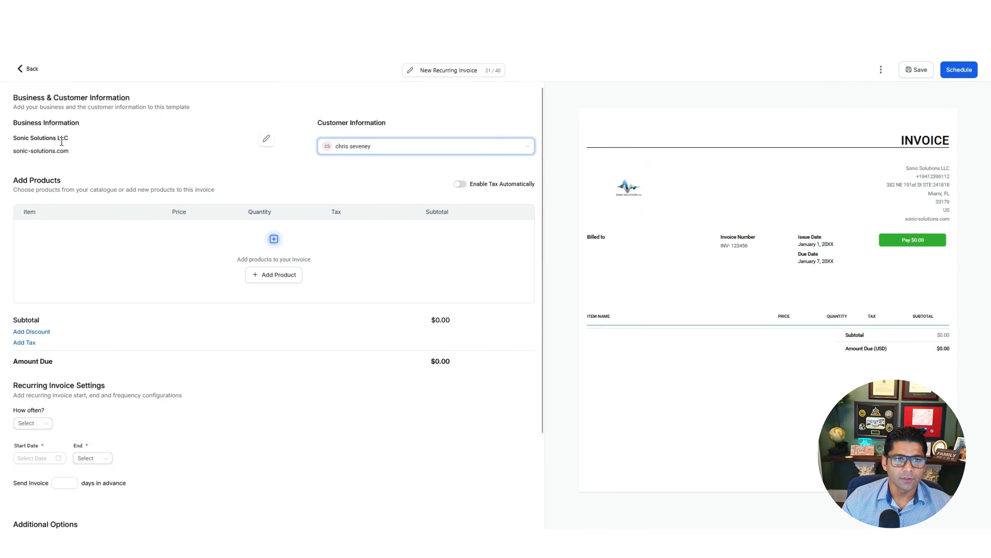
{"action": "left_click", "coordinate": [266, 139]}
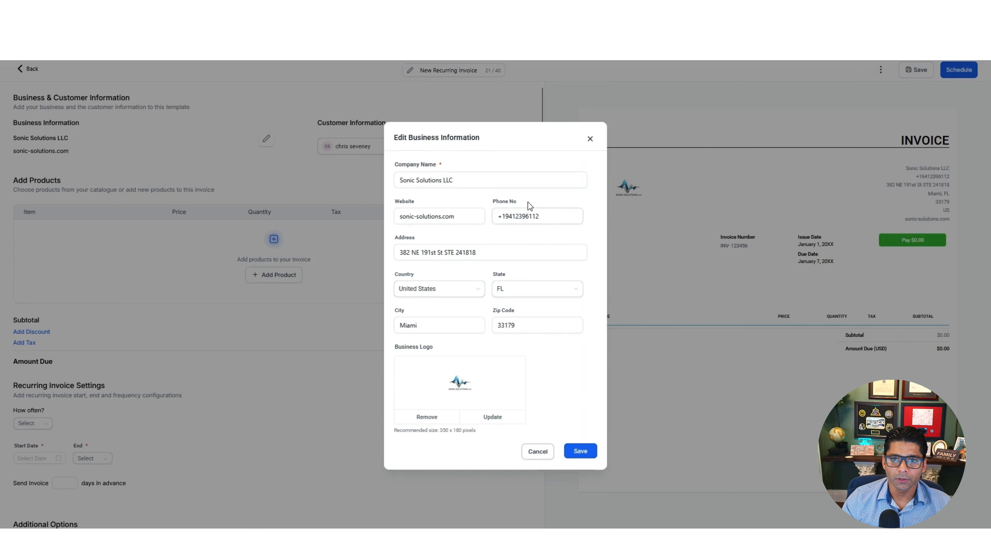
{"action": "left_click", "coordinate": [535, 453]}
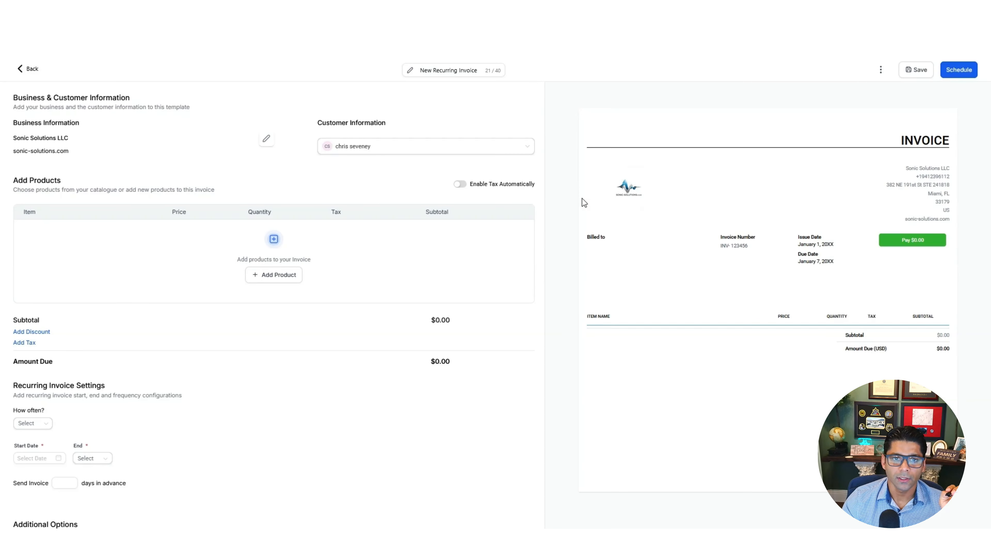
Add the Complete Website, Social Media, AI Agent, Maps Build + App product at Promotional Pricing and set its price to $500.
{"action": "left_click", "coordinate": [289, 275]}
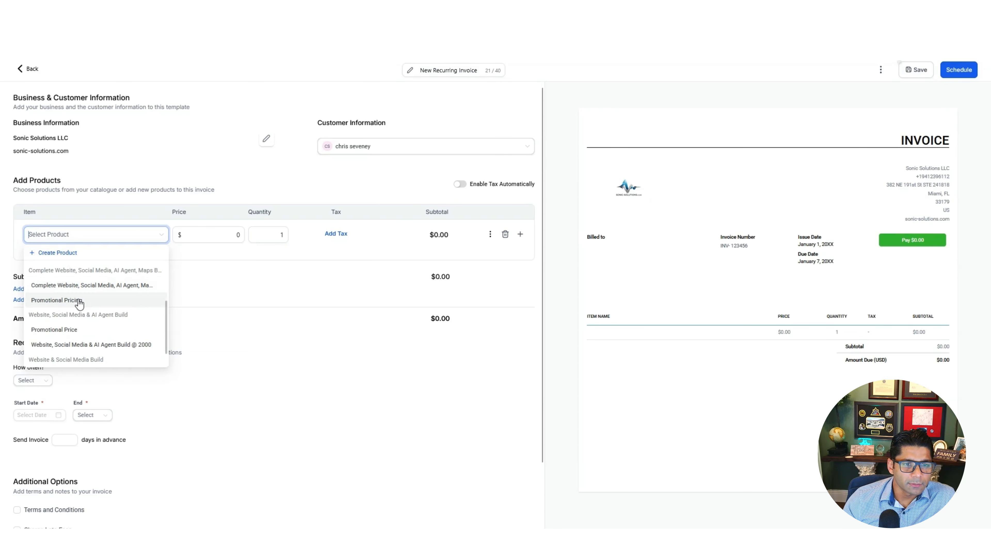
{"action": "left_click", "coordinate": [79, 300]}
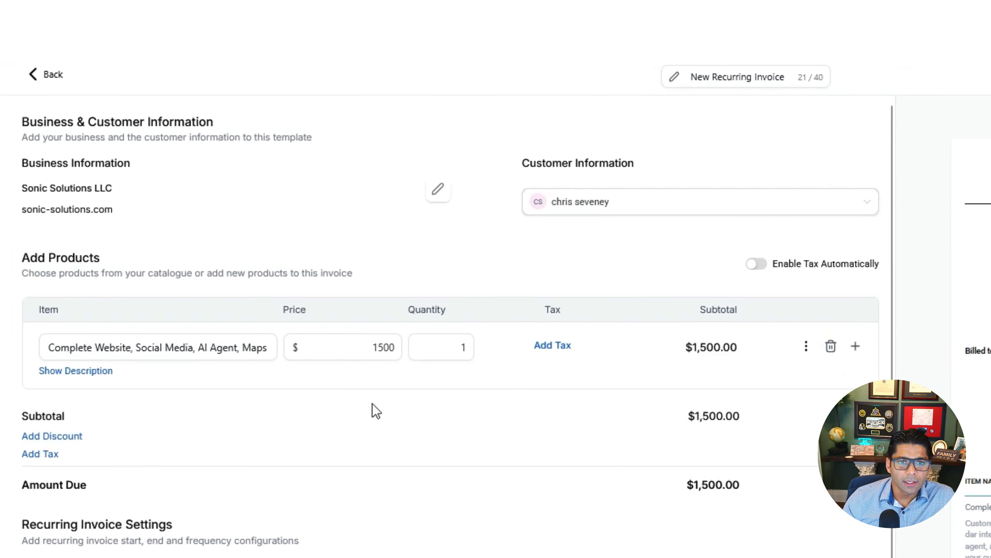
{"action": "double_click", "coordinate": [229, 231]}
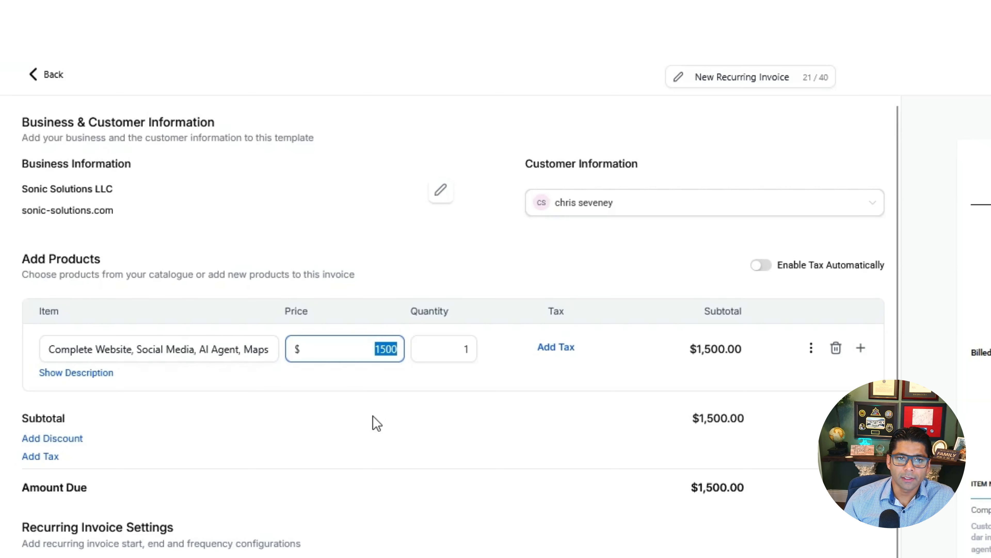
{"action": "type", "text": "900"}
{"action": "key", "text": "BackSpace"}
{"action": "key", "text": "BackSpace"}
{"action": "key", "text": "BackSpace"}
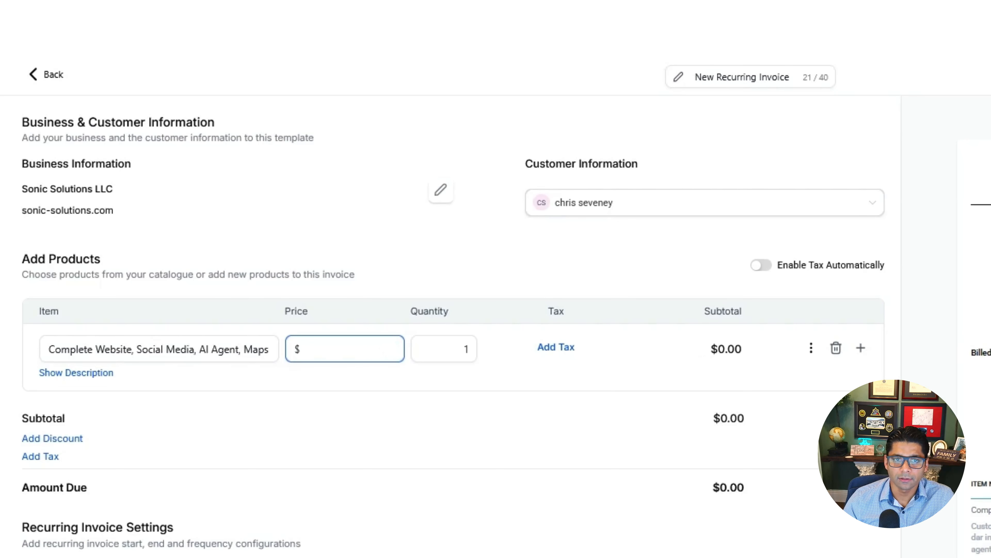
{"action": "type", "text": "500"}
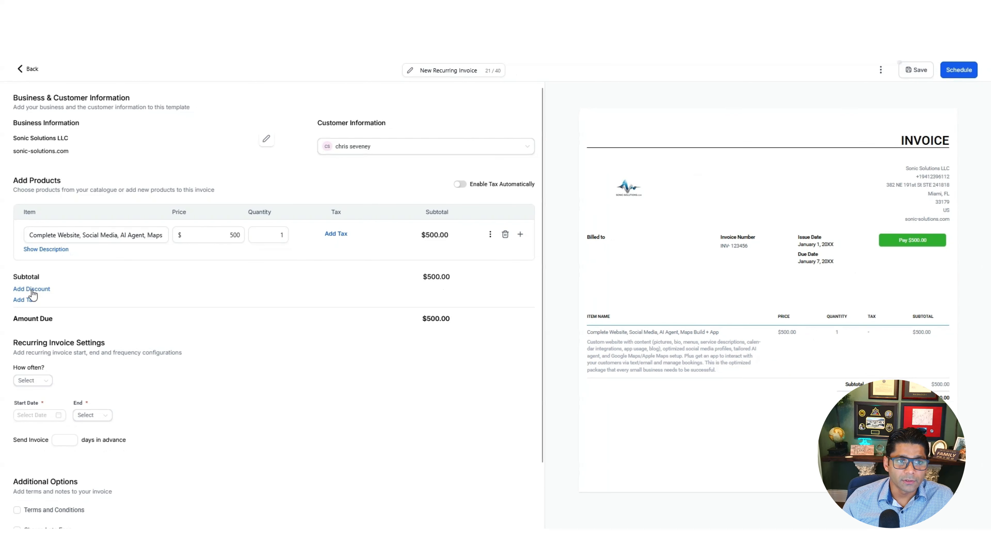
Apply a 25% discount to the invoice subtotal and save it.
{"action": "left_click", "coordinate": [32, 289]}
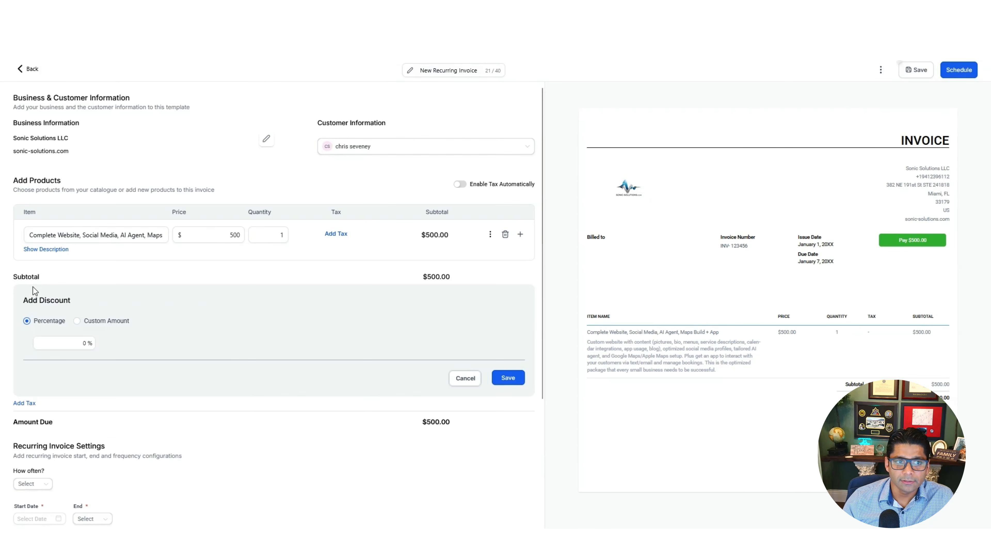
{"action": "type", "text": "25"}
{"action": "left_click", "coordinate": [508, 378]}
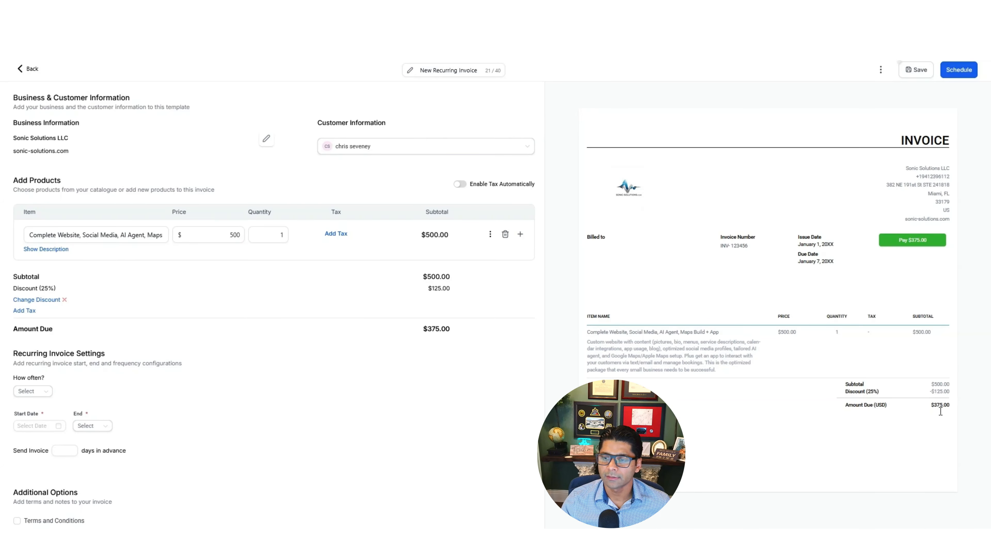
Set the invoice to recur monthly on the date 1st of every 1 month.
{"action": "scroll", "coordinate": [273, 352], "scroll_direction": "down", "scroll_amount": 2}
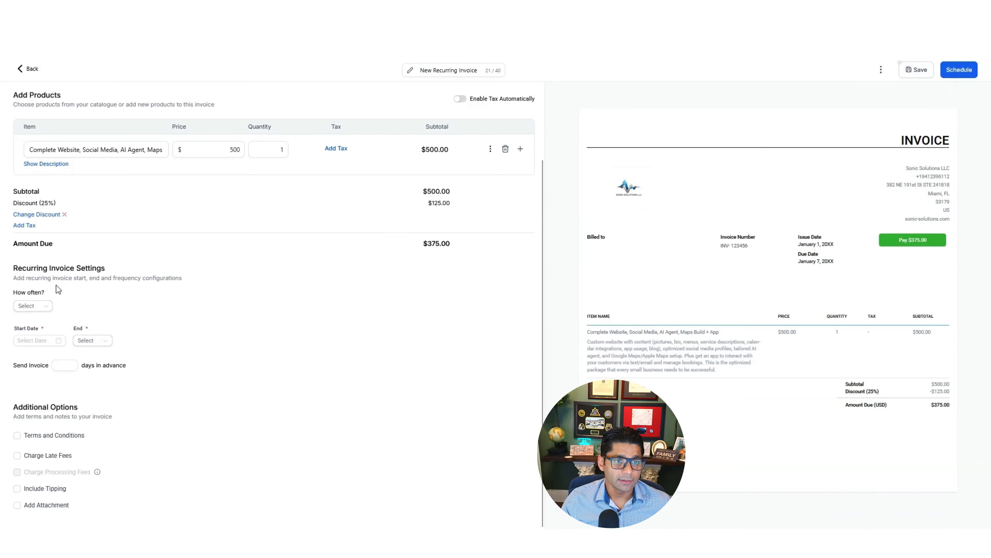
{"action": "left_click", "coordinate": [48, 308]}
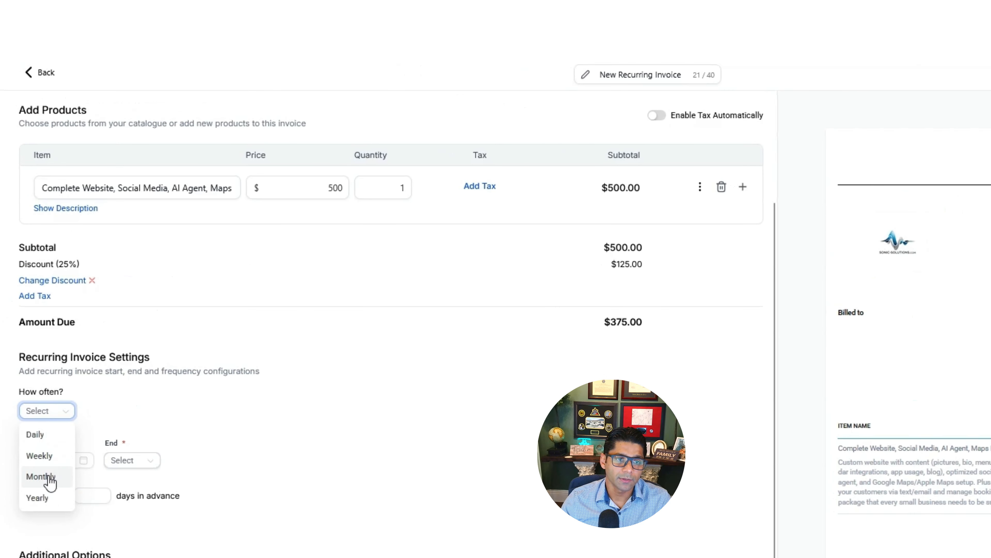
{"action": "left_click", "coordinate": [50, 482]}
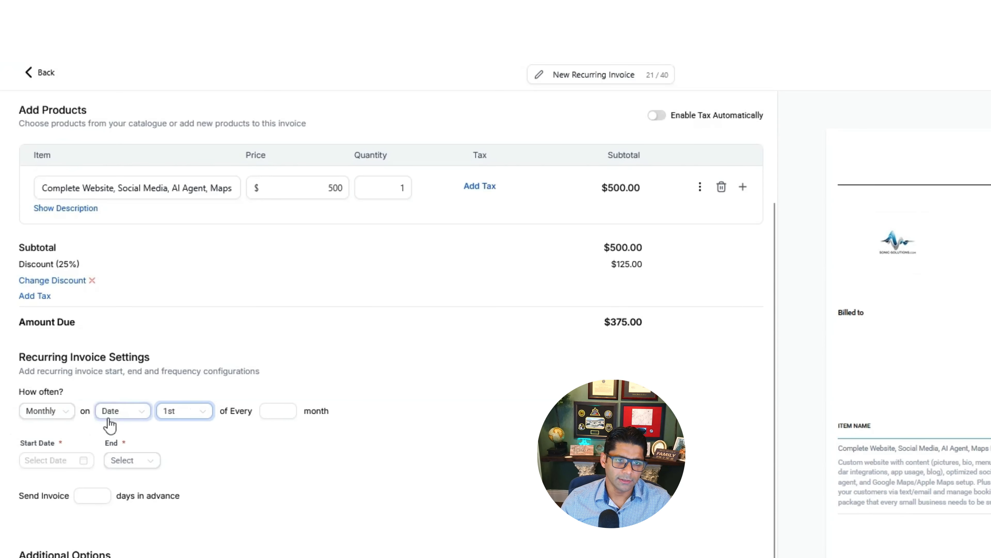
{"action": "left_click", "coordinate": [284, 411]}
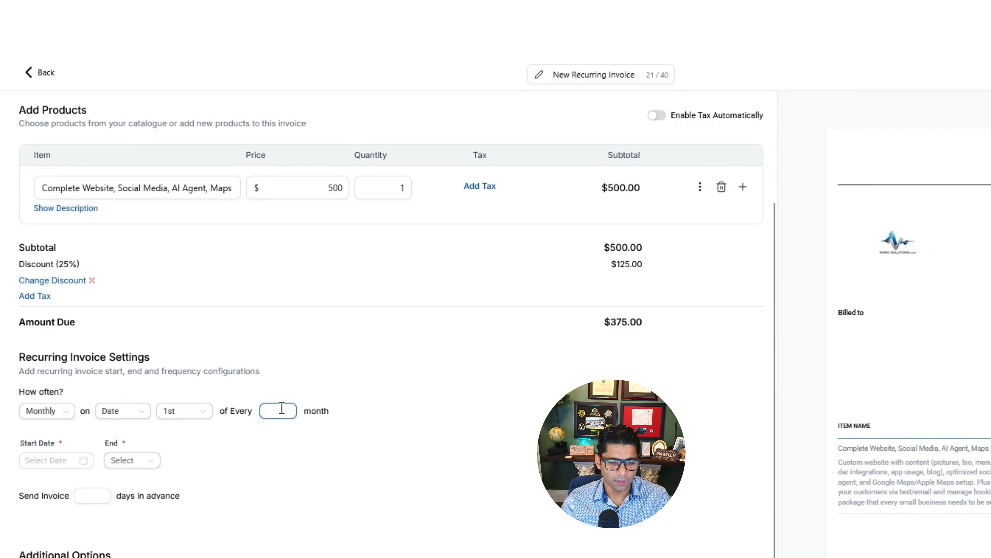
{"action": "type", "text": "1"}
{"action": "left_click", "coordinate": [284, 469]}
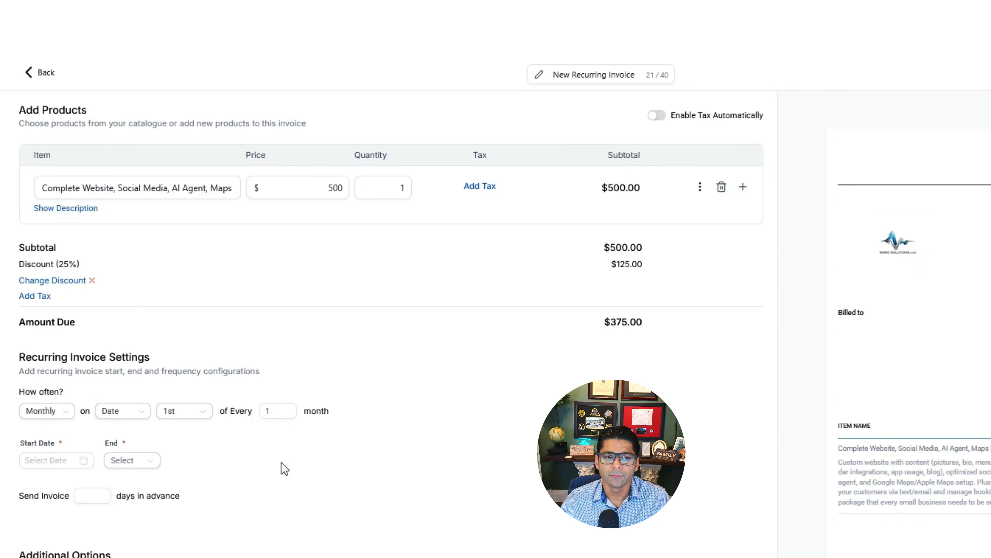
Set the recurring invoice's start date to 2025-10-02 and its end to Never.
{"action": "left_click", "coordinate": [55, 460]}
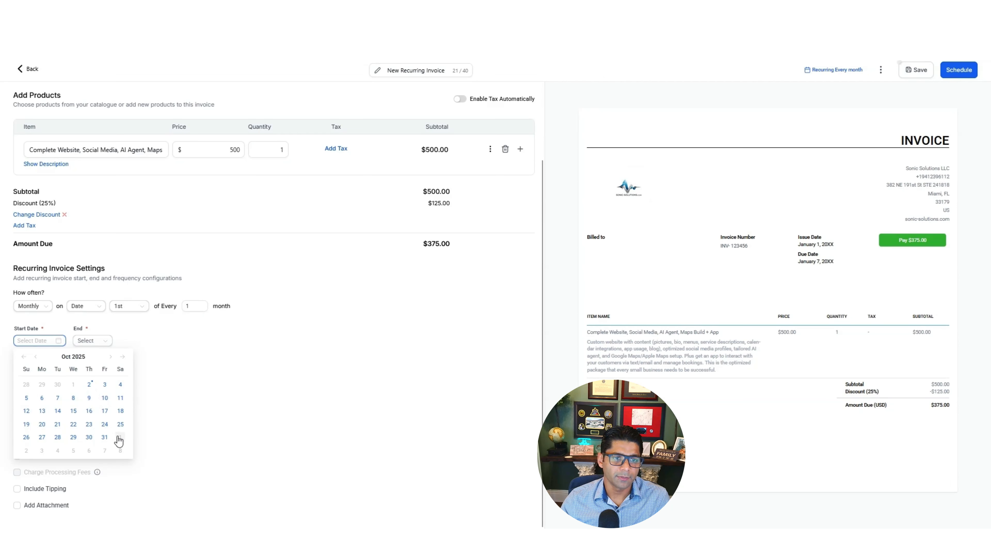
{"action": "left_click", "coordinate": [89, 383]}
{"action": "left_click", "coordinate": [106, 344]}
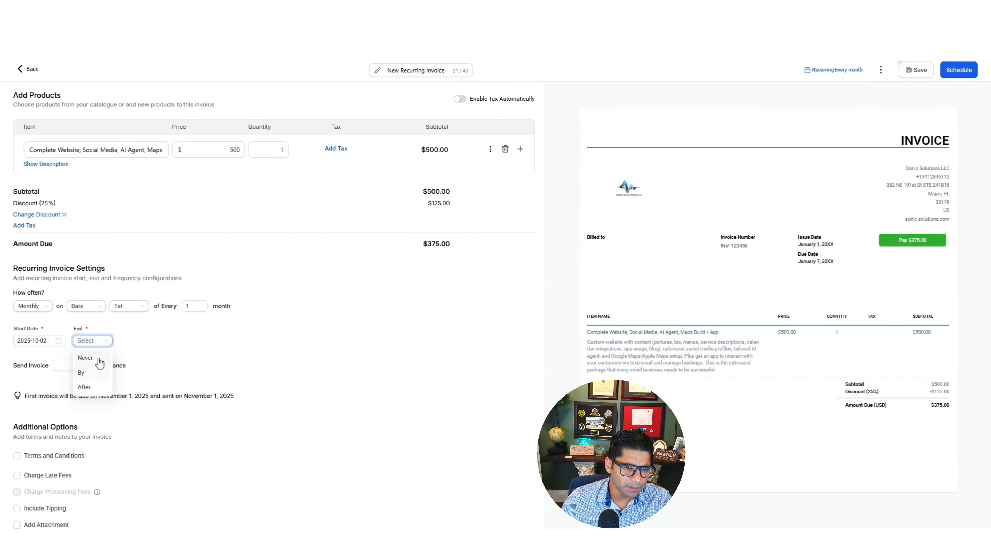
{"action": "left_click", "coordinate": [85, 358]}
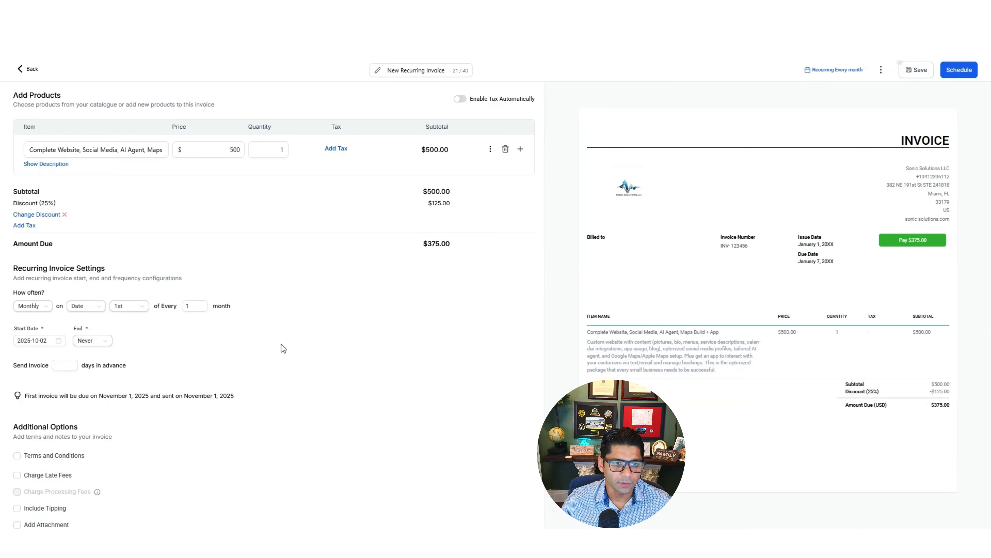
Set the recurring invoice to be sent 5 days in advance.
{"action": "left_click", "coordinate": [64, 367]}
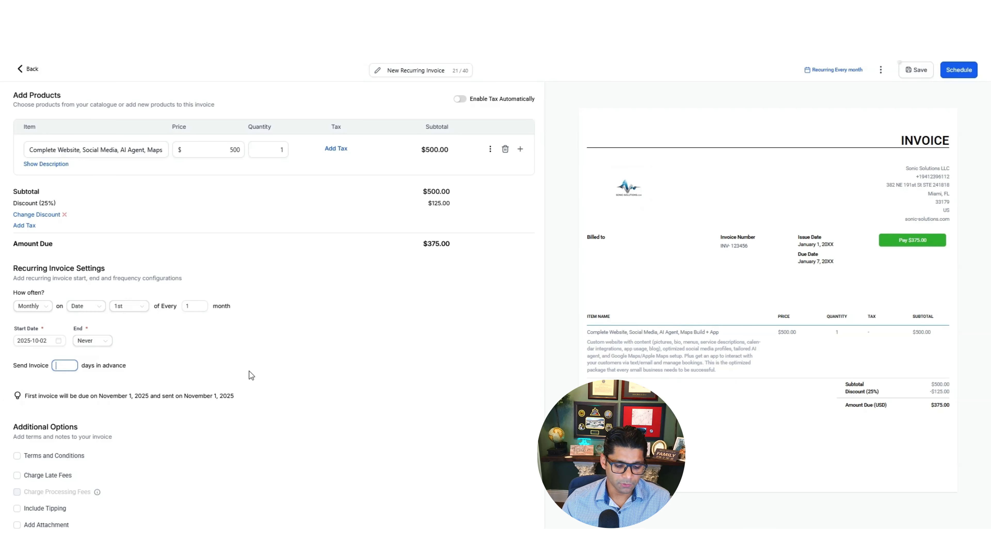
{"action": "type", "text": "5"}
{"action": "left_click", "coordinate": [306, 360]}
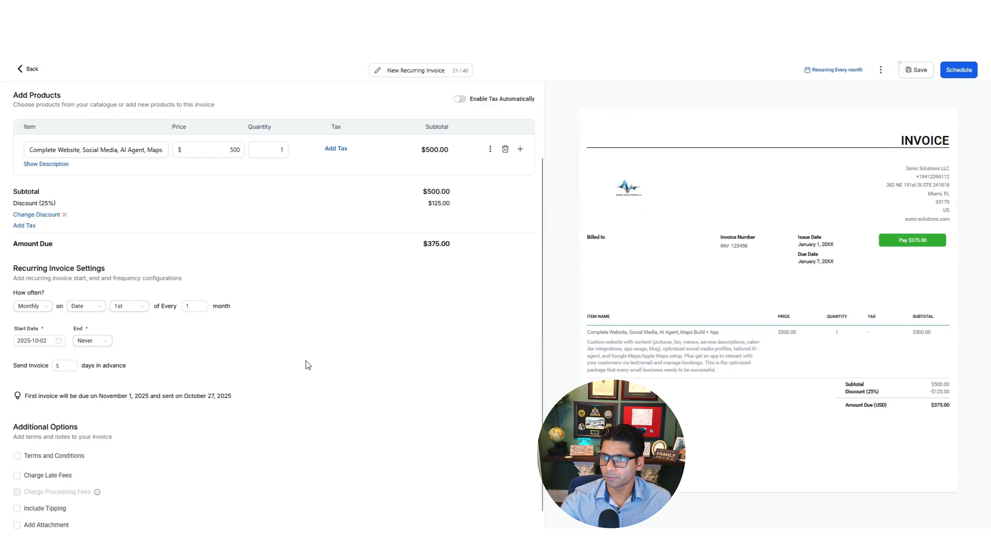
Enable Terms and Conditions for the invoice and enter the note "We will do xyz after 7 days.".
{"action": "scroll", "coordinate": [306, 360], "scroll_direction": "down", "scroll_amount": 1}
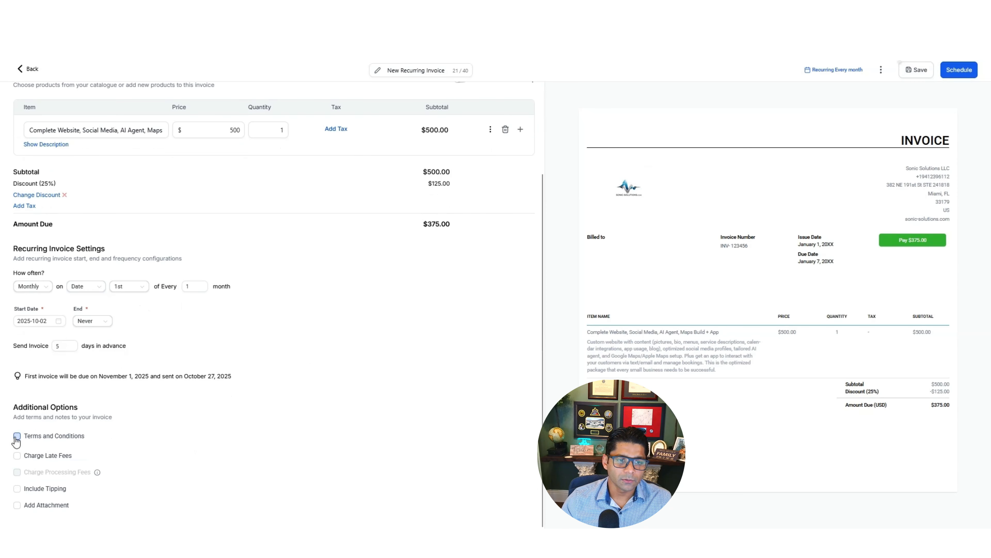
{"action": "left_click", "coordinate": [53, 439]}
{"action": "scroll", "coordinate": [277, 410], "scroll_direction": "down", "scroll_amount": 4}
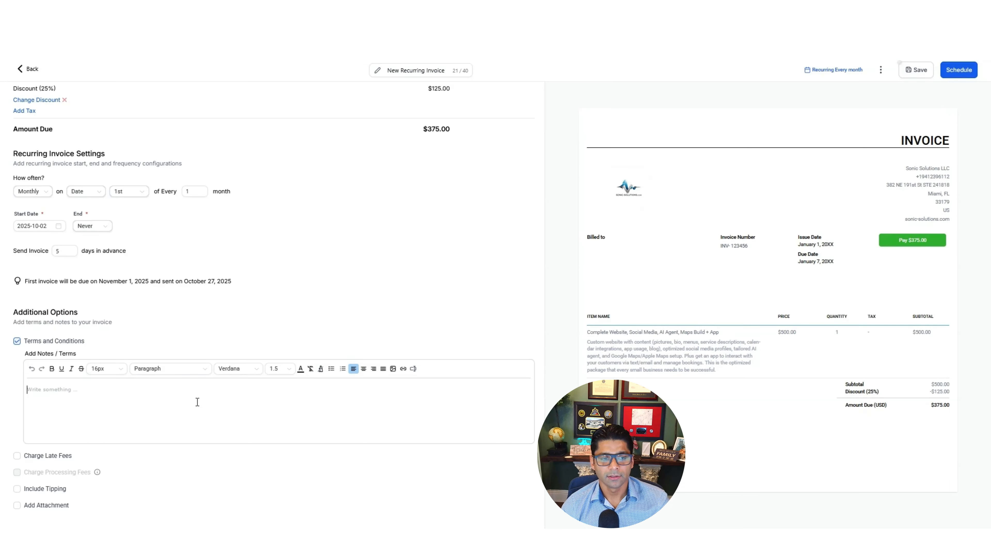
{"action": "type", "text": "We will do xyz"}
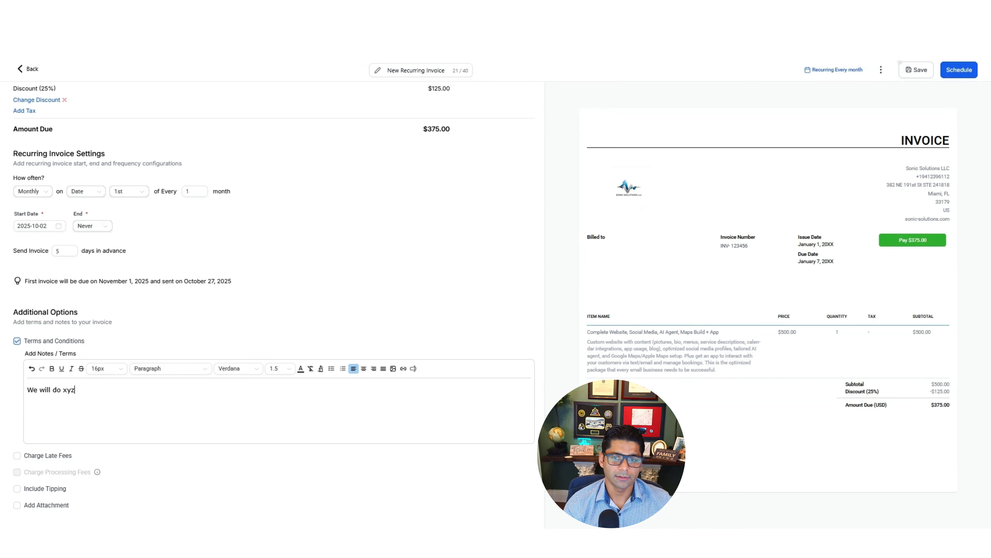
{"action": "type", "text": " after 7 days."}
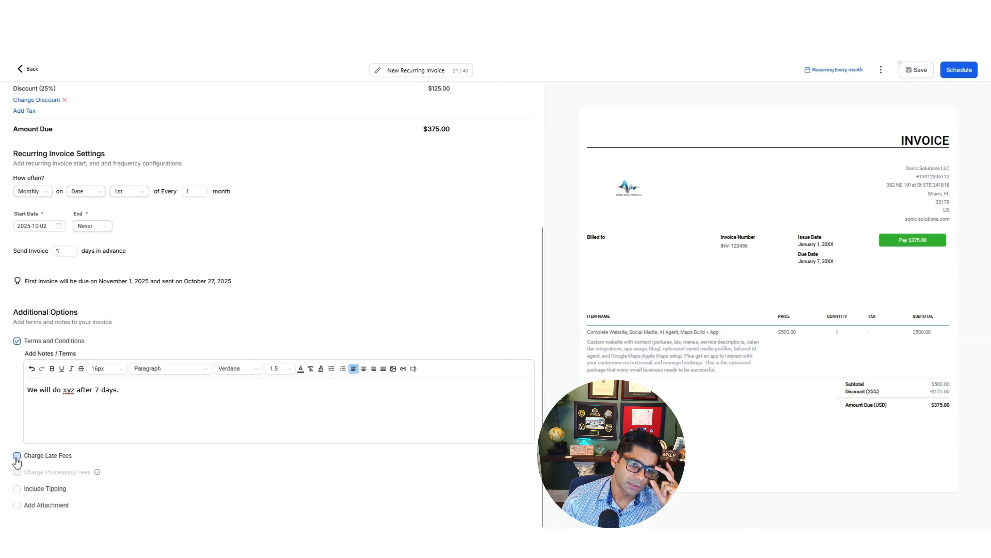
Preview the late fee settings and the attachment upload area, leaving both options turned off.
{"action": "left_click", "coordinate": [17, 456]}
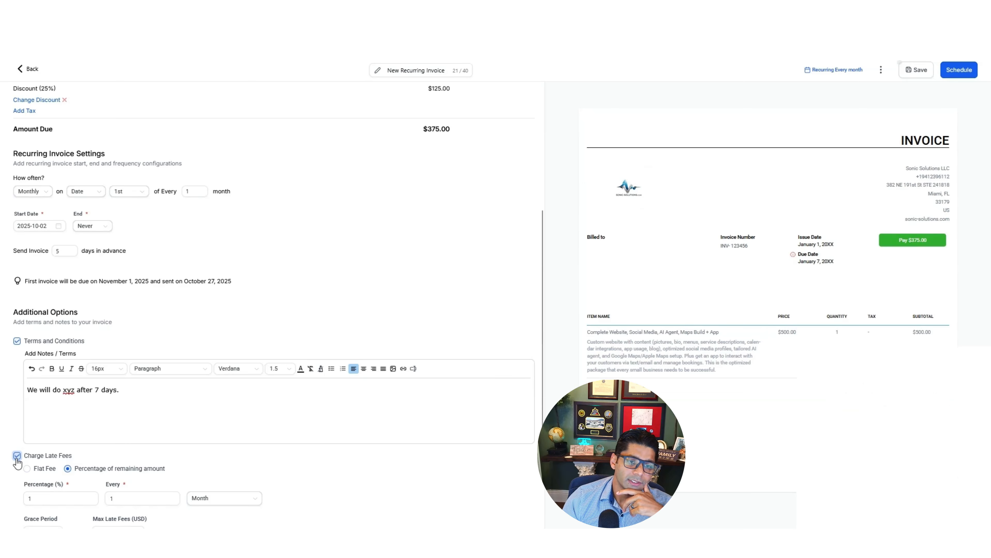
{"action": "left_click", "coordinate": [17, 455]}
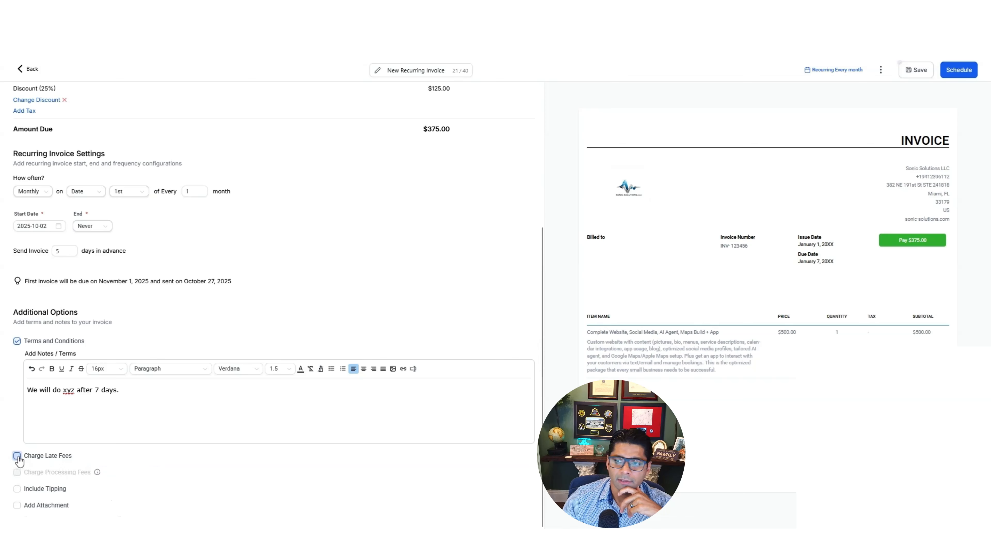
{"action": "left_click", "coordinate": [16, 505]}
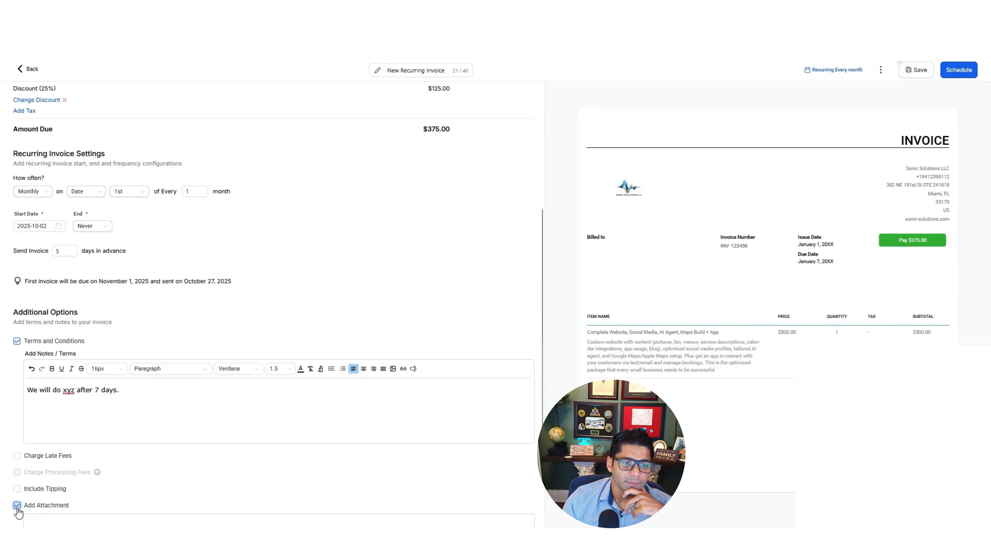
{"action": "scroll", "coordinate": [117, 501], "scroll_direction": "down", "scroll_amount": 3}
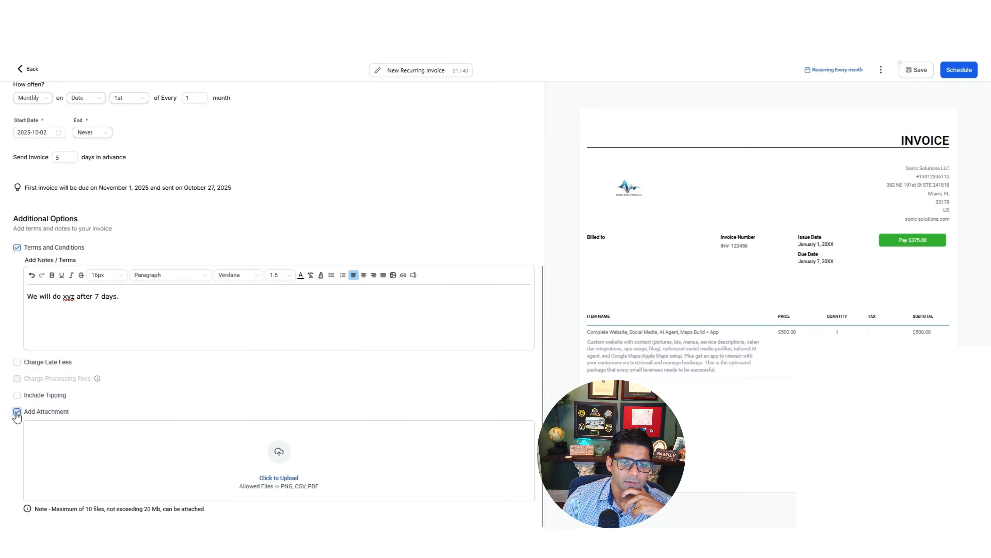
{"action": "left_click", "coordinate": [17, 412]}
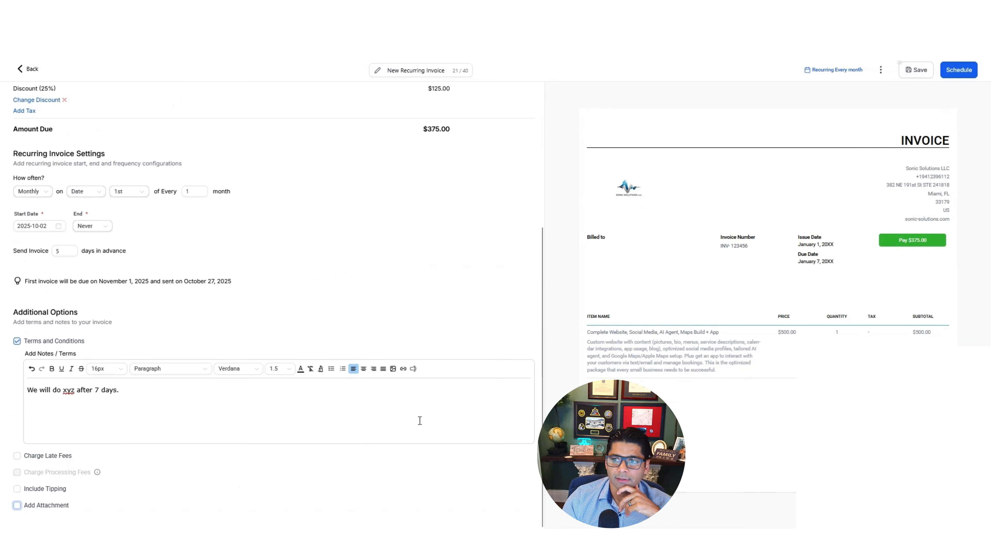
Try to schedule the invoice, search the customer list by a first name and for sonic, and leave the invoice without picking another customer.
{"action": "left_click", "coordinate": [959, 69]}
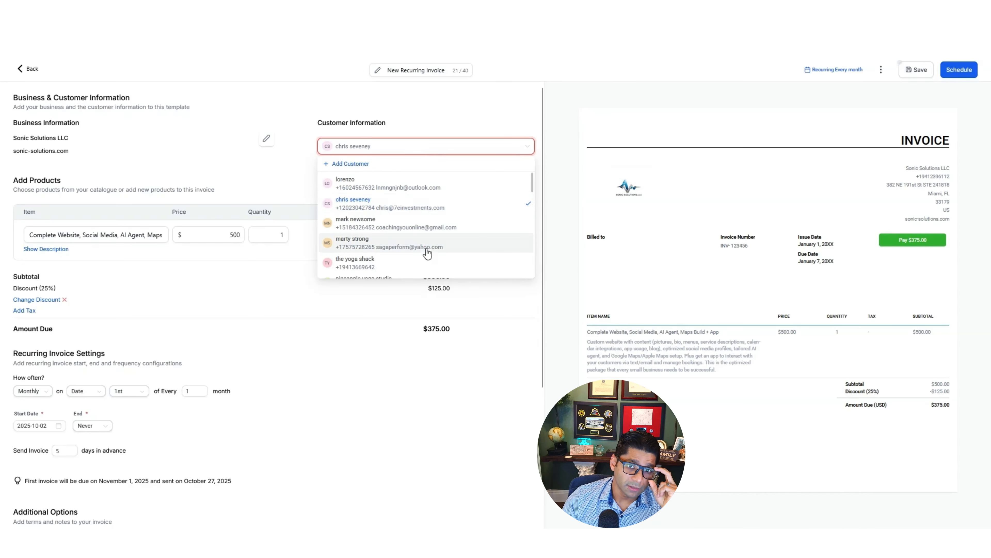
{"action": "scroll", "coordinate": [426, 250], "scroll_direction": "down", "scroll_amount": 3}
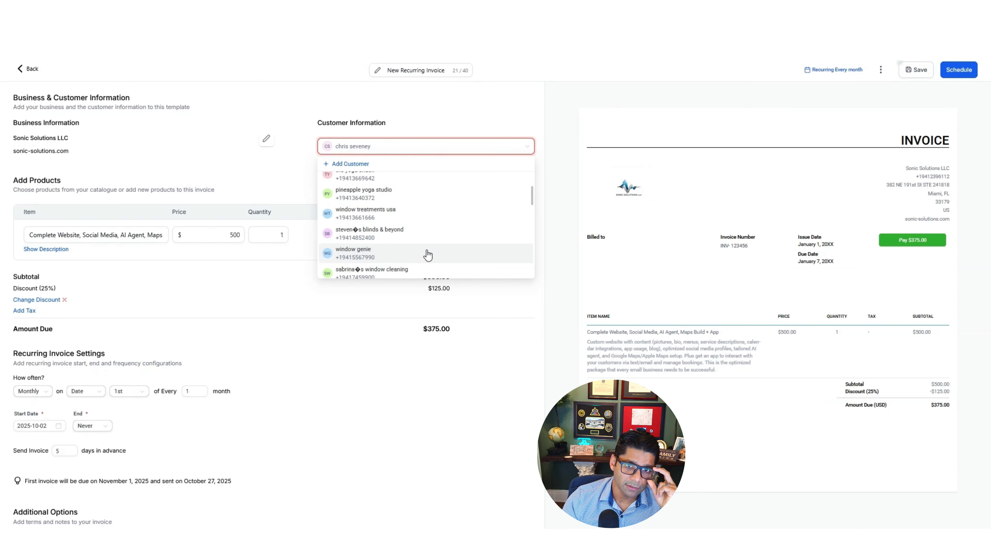
{"action": "scroll", "coordinate": [428, 255], "scroll_direction": "down", "scroll_amount": 5}
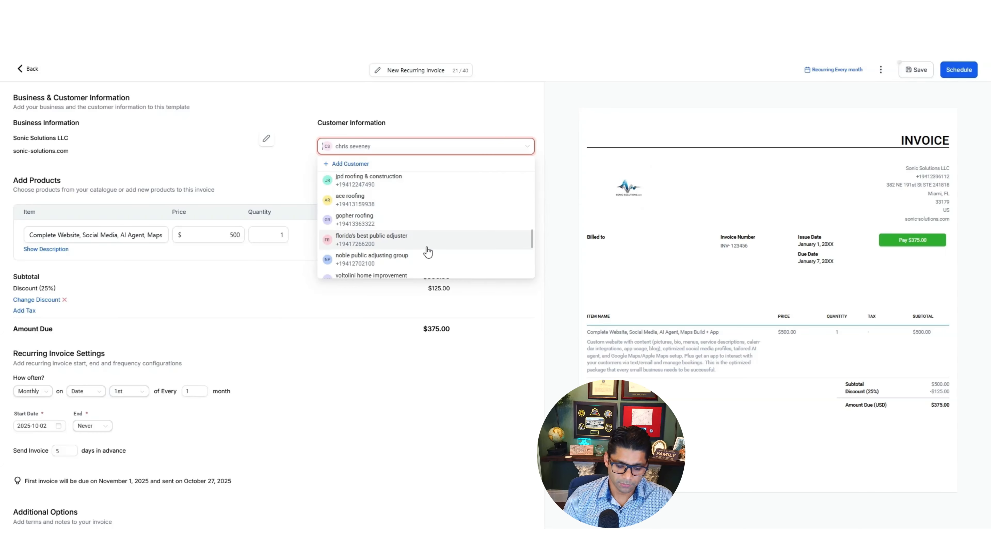
{"action": "type", "text": "david"}
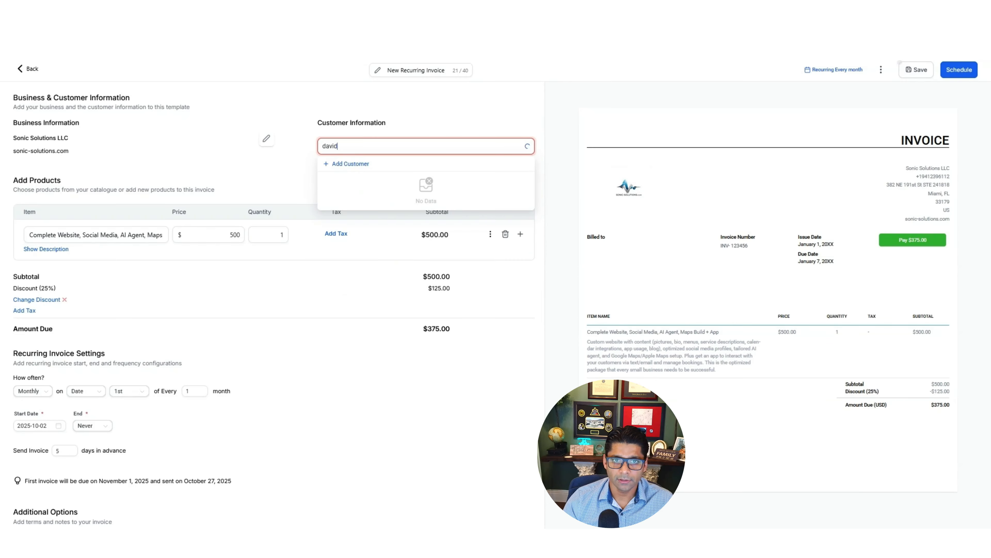
{"action": "key", "text": "ctrl+a"}
{"action": "type", "text": "sonic"}
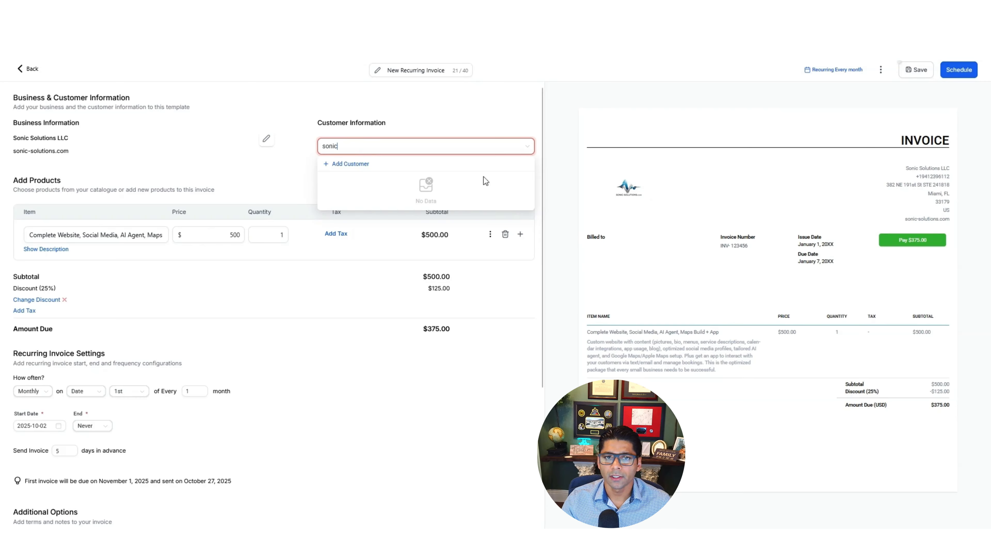
{"action": "left_click", "coordinate": [561, 154]}
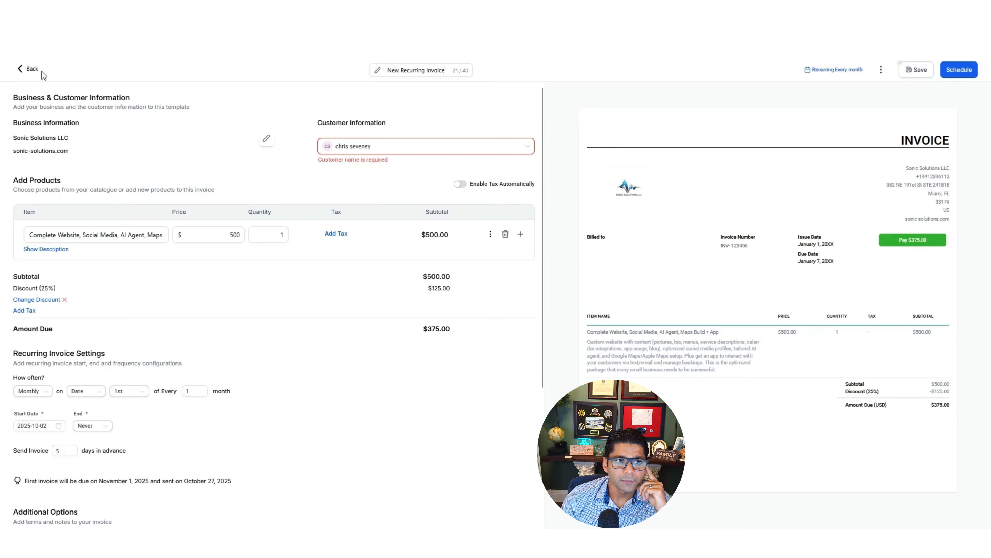
{"action": "left_click", "coordinate": [32, 69]}
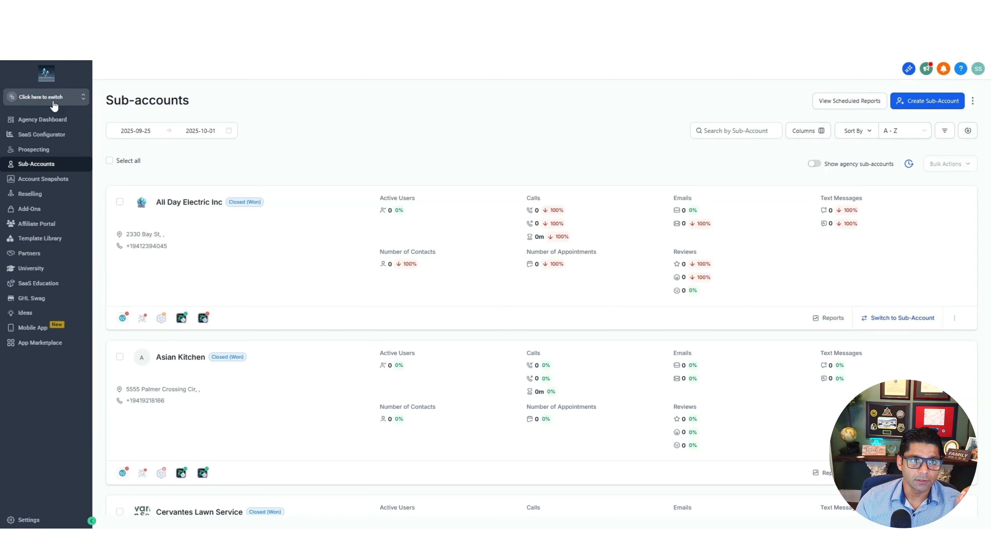
Start a new SaaS sub-account from the blank snapshot, allow the location request, and choose Sarasota in the map search.
{"action": "left_click", "coordinate": [928, 112]}
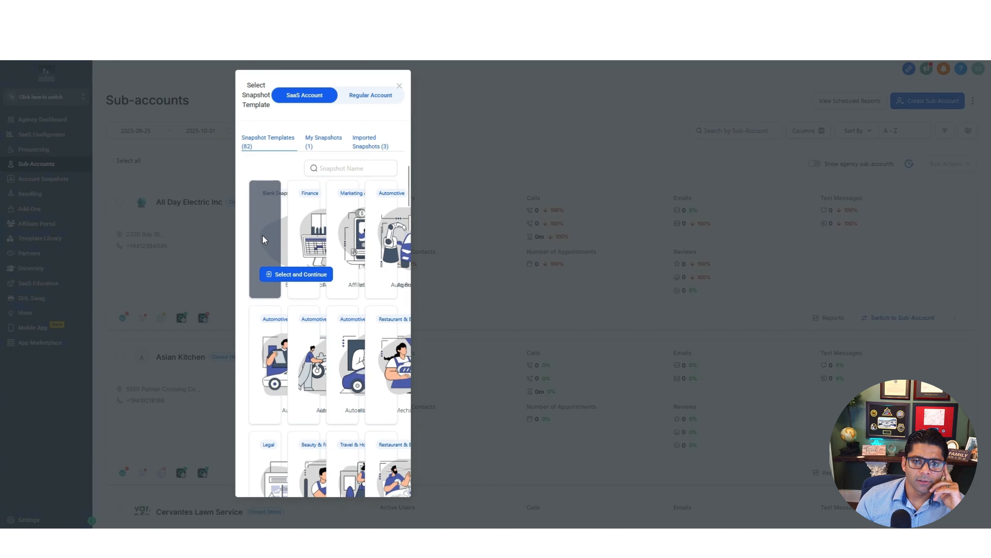
{"action": "left_click", "coordinate": [296, 274]}
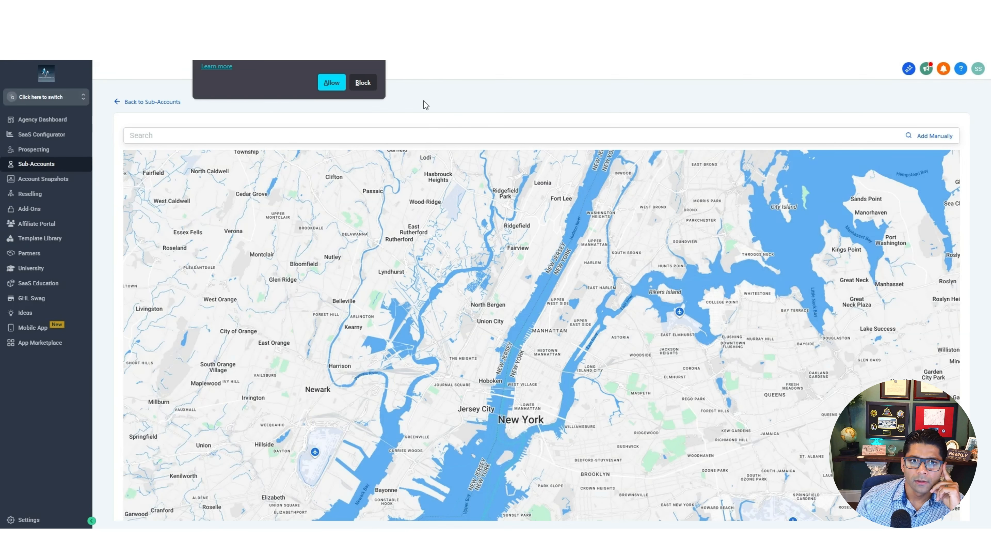
{"action": "left_click", "coordinate": [331, 82]}
{"action": "left_click", "coordinate": [273, 135]}
{"action": "type", "text": "sarasota"}
{"action": "left_click", "coordinate": [250, 159]}
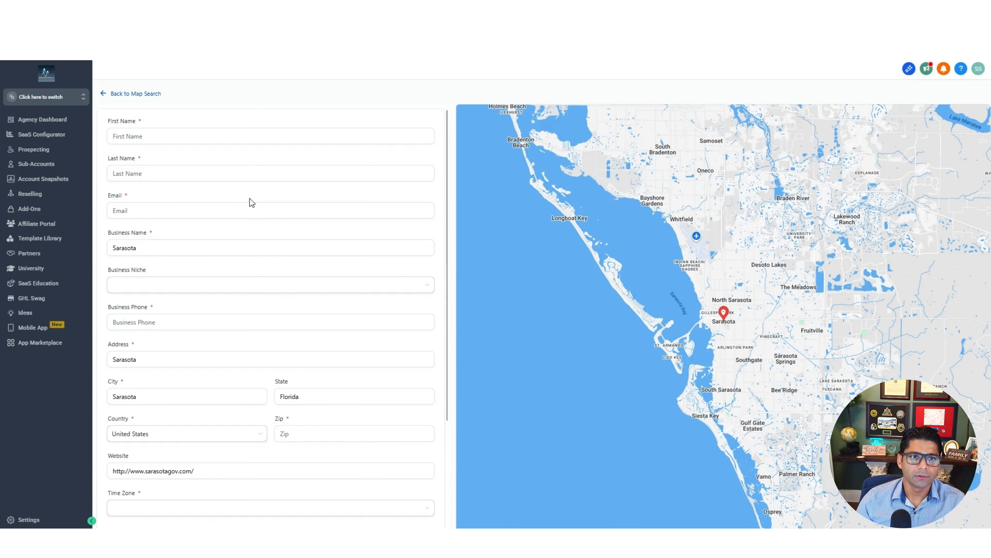
Look through the new sub-account form and browse the Business Niche options without choosing one.
{"action": "scroll", "coordinate": [254, 295], "scroll_direction": "down", "scroll_amount": 5}
{"action": "scroll", "coordinate": [254, 295], "scroll_direction": "up", "scroll_amount": 3}
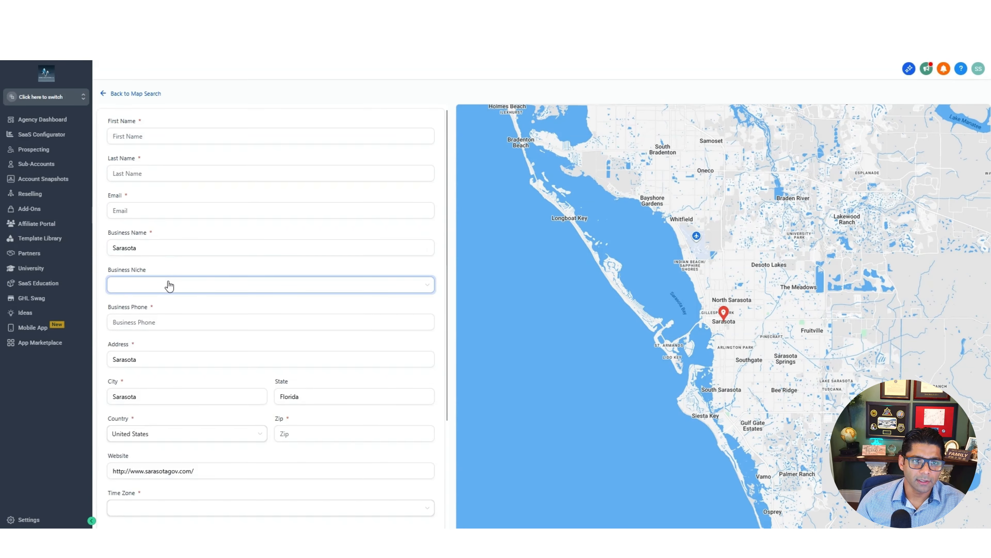
{"action": "scroll", "coordinate": [169, 282], "scroll_direction": "down", "scroll_amount": 2}
{"action": "left_click", "coordinate": [212, 191]}
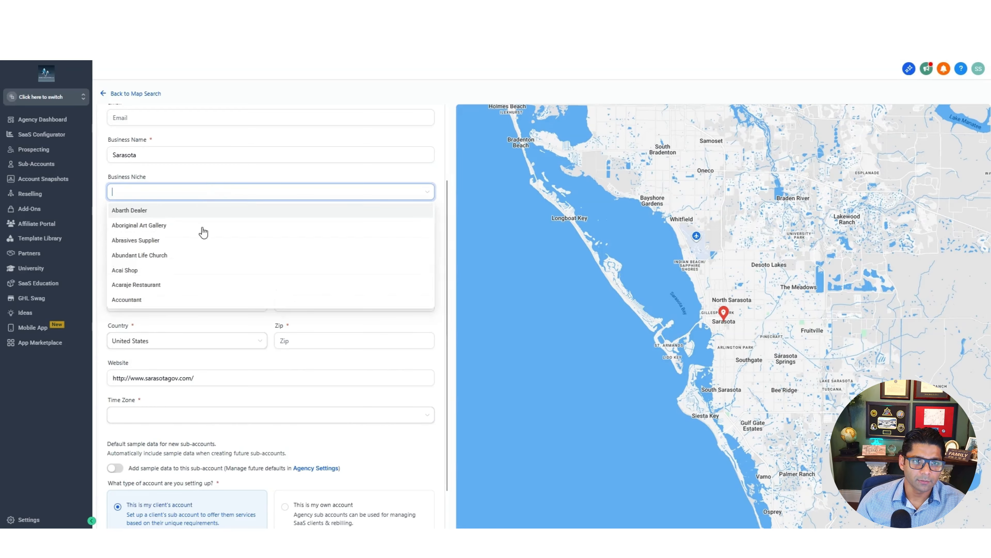
{"action": "scroll", "coordinate": [196, 258], "scroll_direction": "down", "scroll_amount": 4}
{"action": "scroll", "coordinate": [199, 266], "scroll_direction": "down", "scroll_amount": 10}
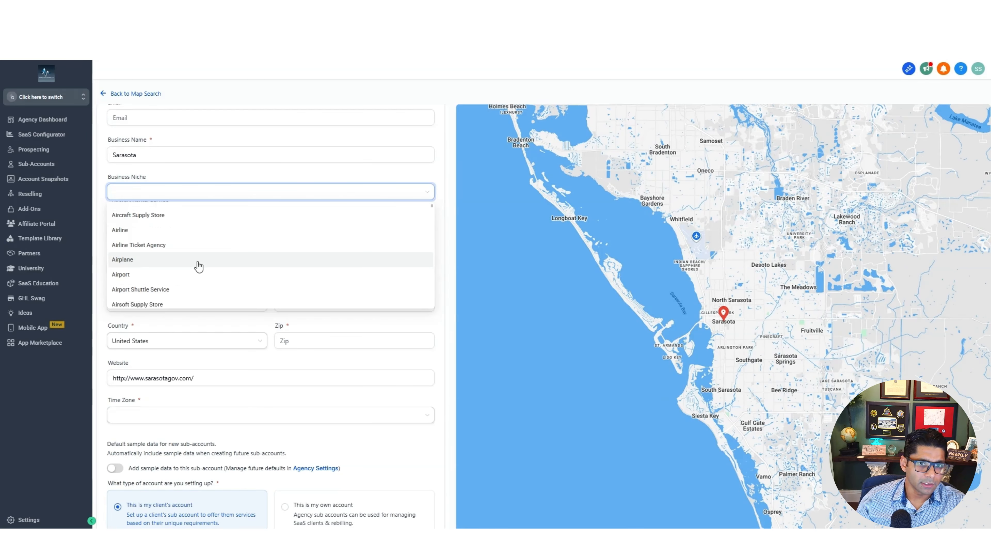
{"action": "left_click", "coordinate": [408, 167]}
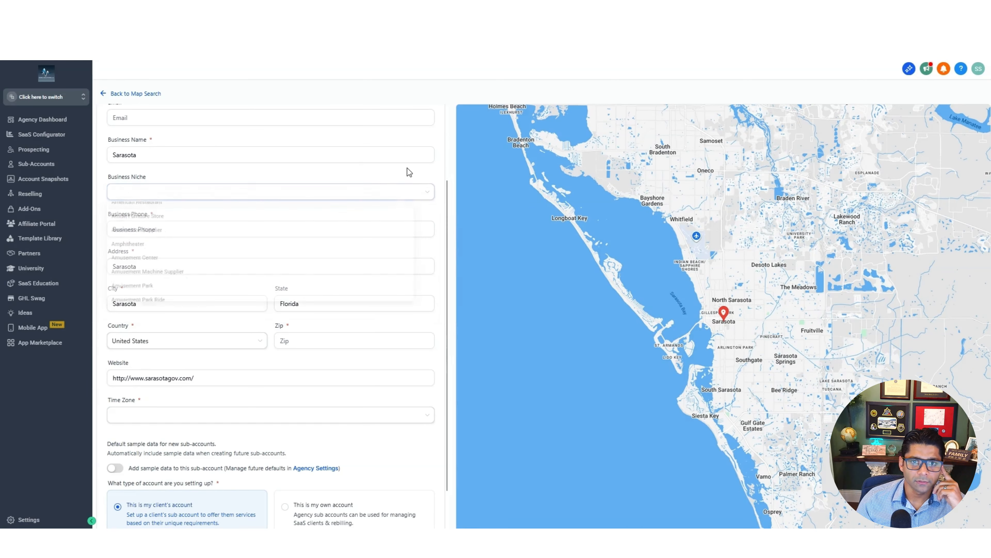
Review the website, time zone and sample data settings for the sub-account and try to add it with the required fields left empty.
{"action": "scroll", "coordinate": [164, 332], "scroll_direction": "down", "scroll_amount": 2}
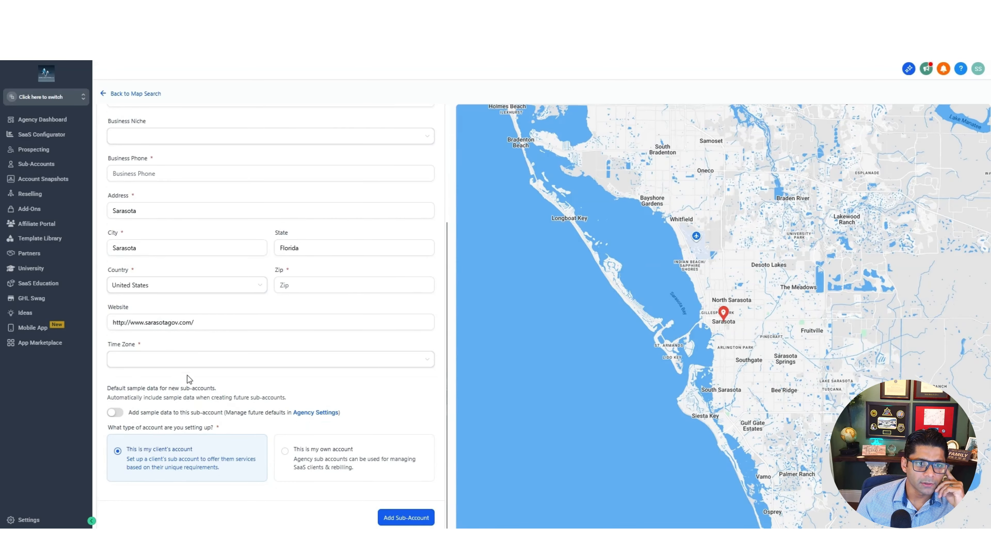
{"action": "left_click", "coordinate": [203, 323]}
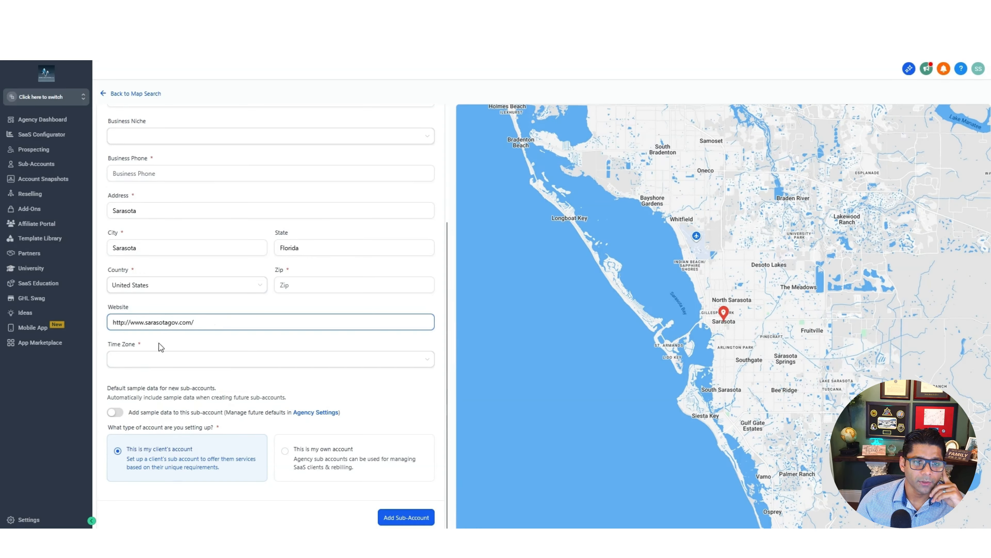
{"action": "left_click", "coordinate": [215, 364]}
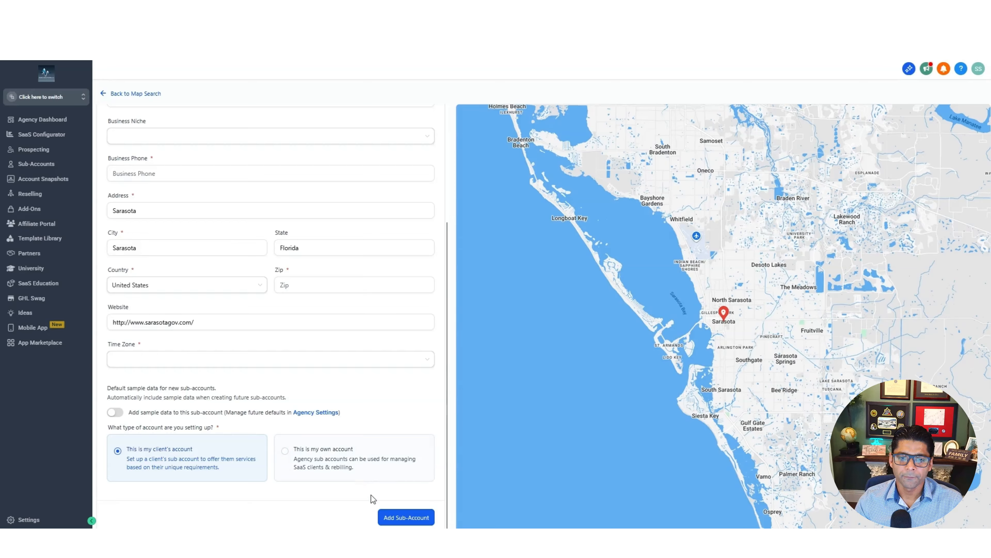
{"action": "left_click_drag", "start_coordinate": [128, 412], "coordinate": [250, 413]}
{"action": "left_click", "coordinate": [234, 411]}
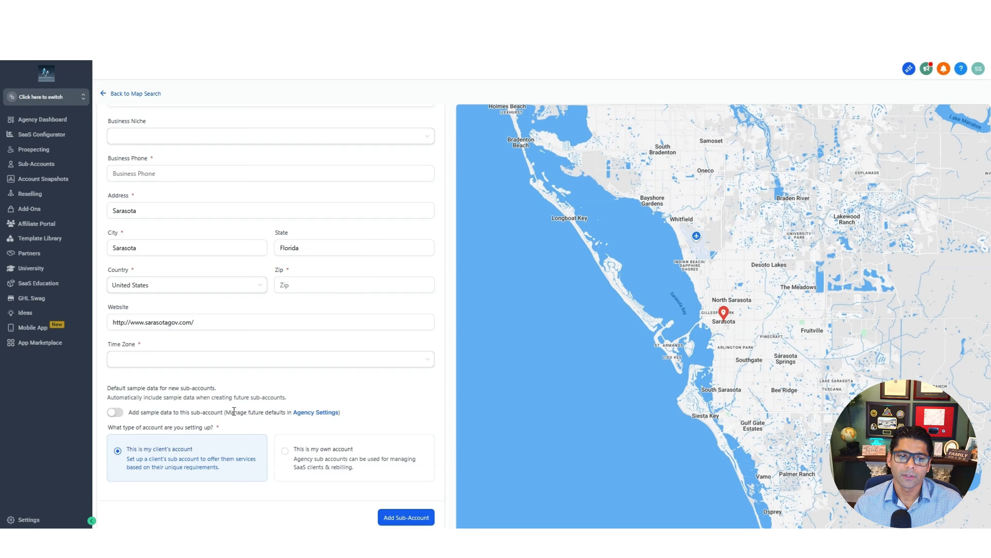
{"action": "left_click", "coordinate": [409, 521]}
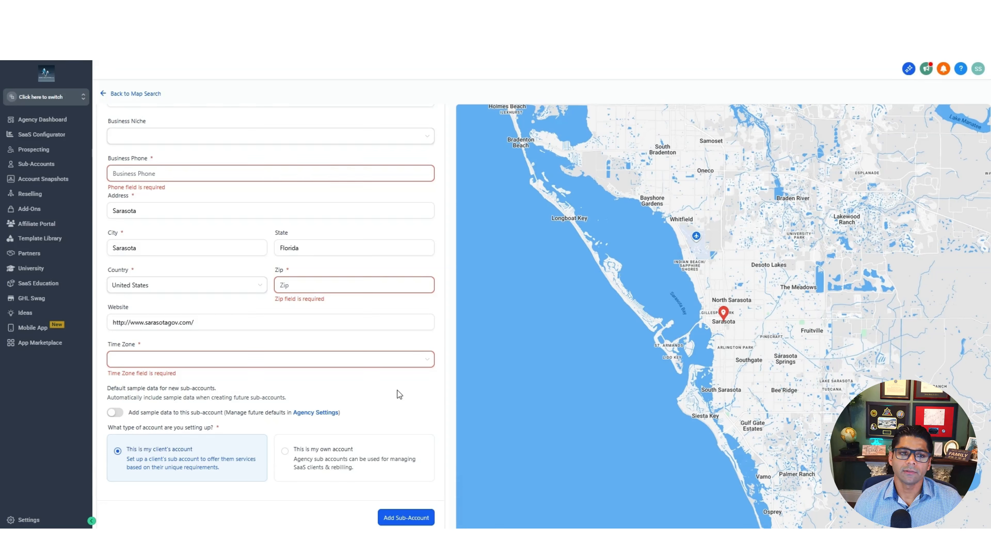
Switch to the Cervantes Lawn Service sub-account.
{"action": "left_click", "coordinate": [84, 101]}
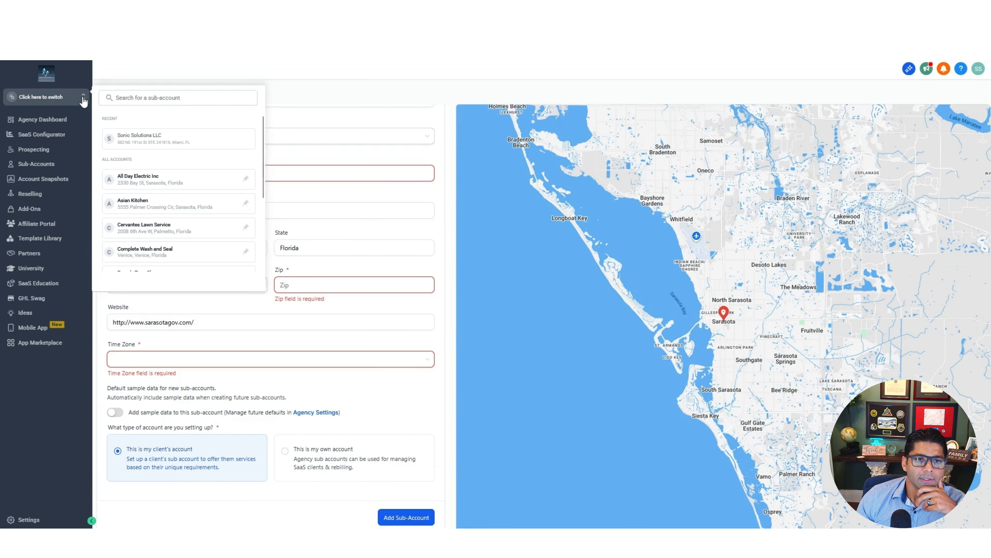
{"action": "left_click", "coordinate": [162, 229]}
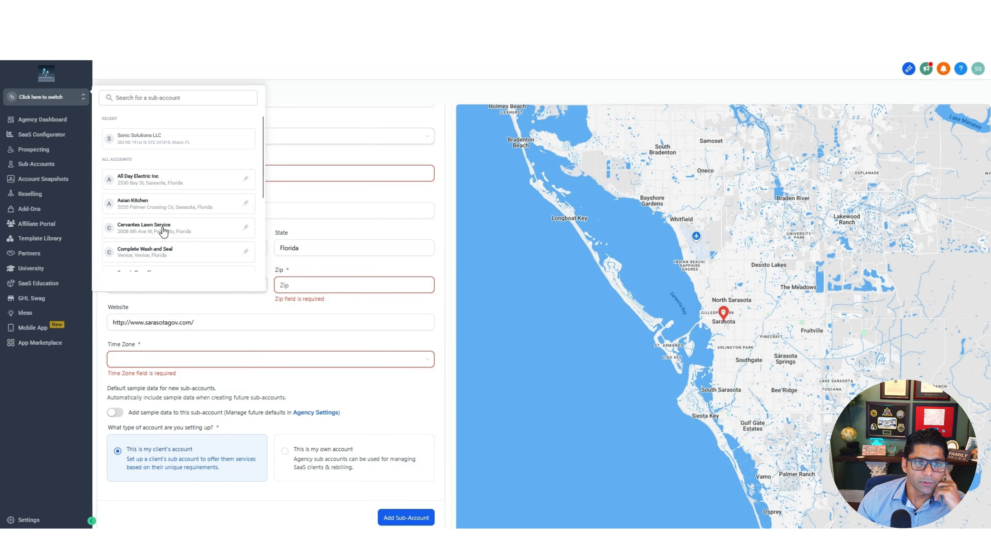
Enter the Cervantes Lawn Service sub-account and open the form builder in its Sites area.
{"action": "left_click", "coordinate": [162, 229]}
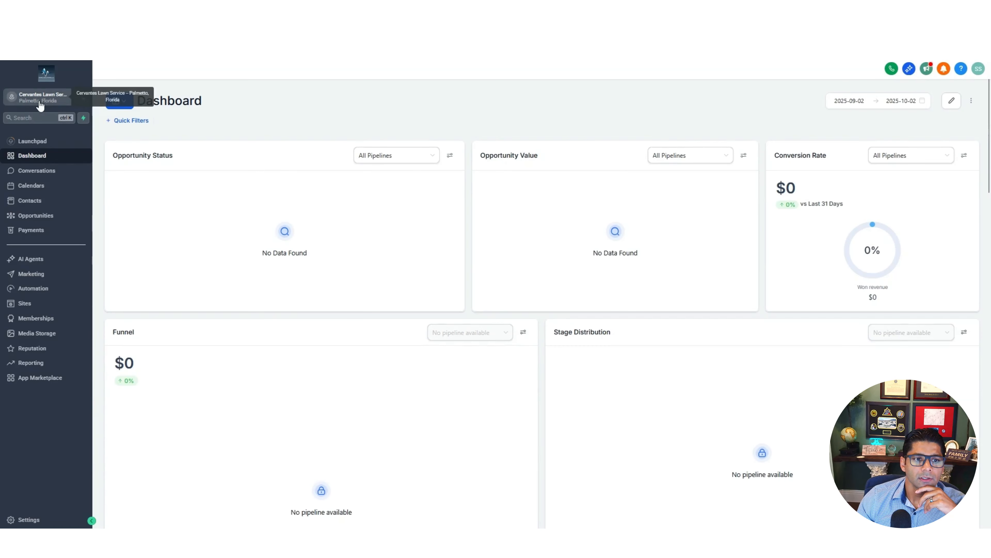
{"action": "left_click", "coordinate": [36, 307]}
{"action": "mouse_move", "coordinate": [441, 93]}
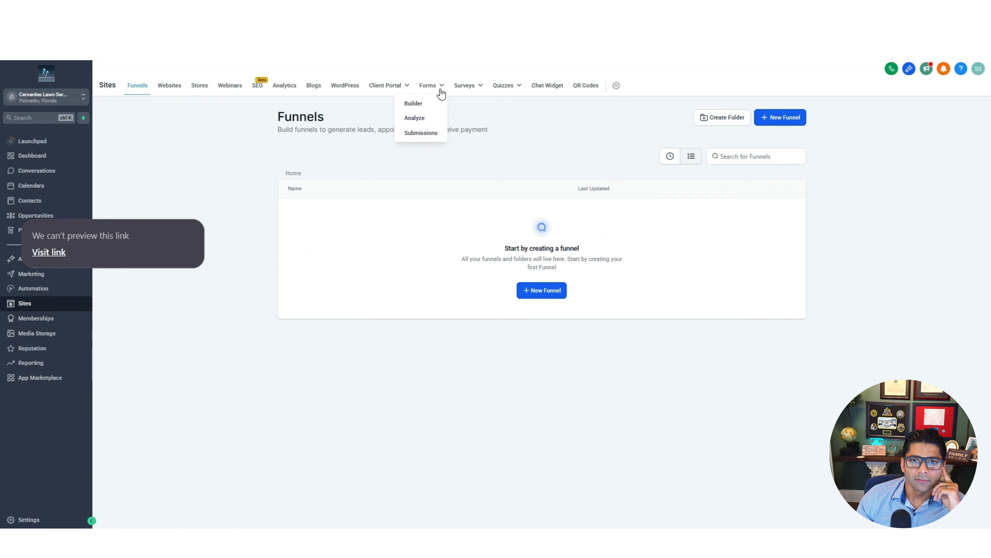
{"action": "left_click", "coordinate": [414, 104]}
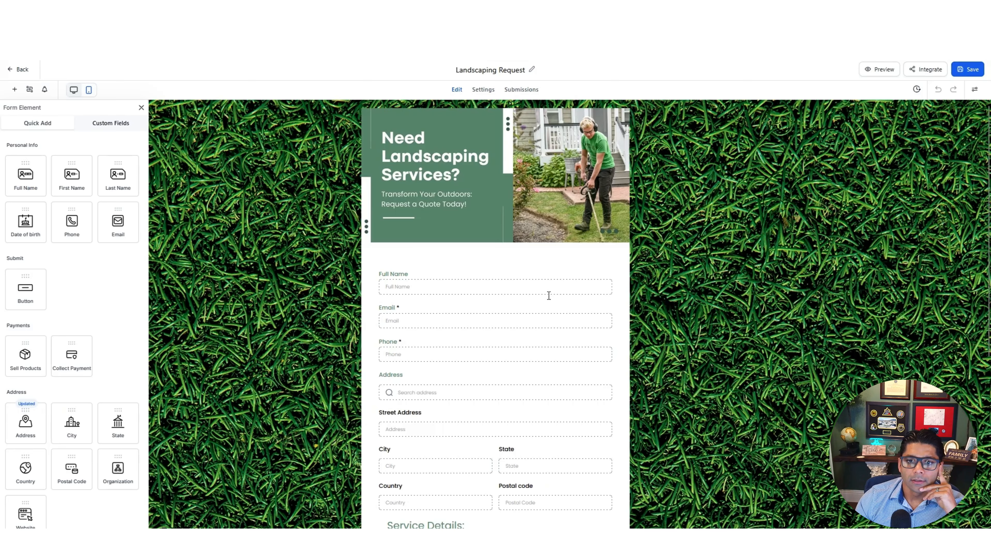
Remove the required Phone field from the Landscaping Request form.
{"action": "scroll", "coordinate": [542, 327], "scroll_direction": "down", "scroll_amount": 5}
{"action": "scroll", "coordinate": [542, 332], "scroll_direction": "up", "scroll_amount": 5}
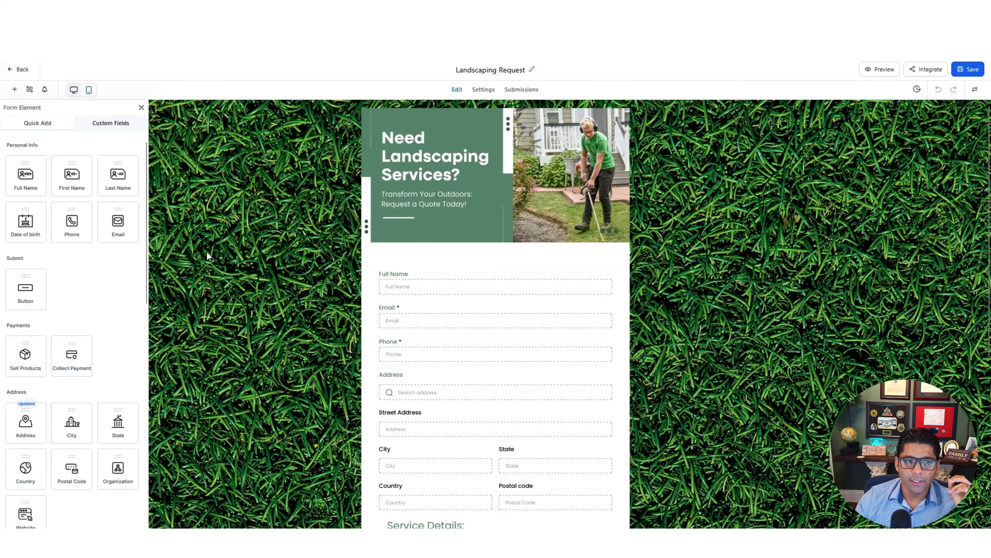
{"action": "scroll", "coordinate": [440, 370], "scroll_direction": "down", "scroll_amount": 3}
{"action": "scroll", "coordinate": [440, 370], "scroll_direction": "up", "scroll_amount": 3}
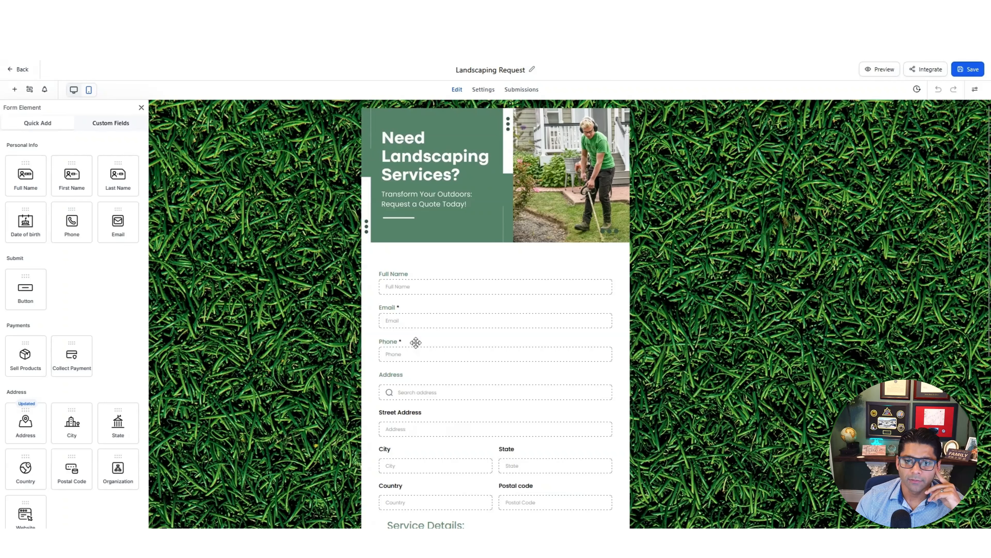
{"action": "left_click", "coordinate": [398, 341]}
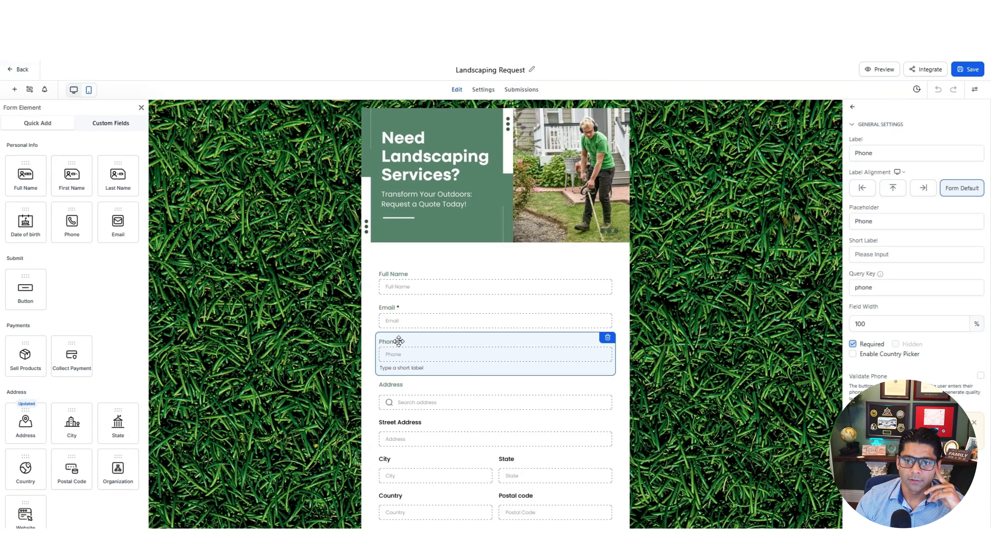
{"action": "left_click", "coordinate": [608, 337]}
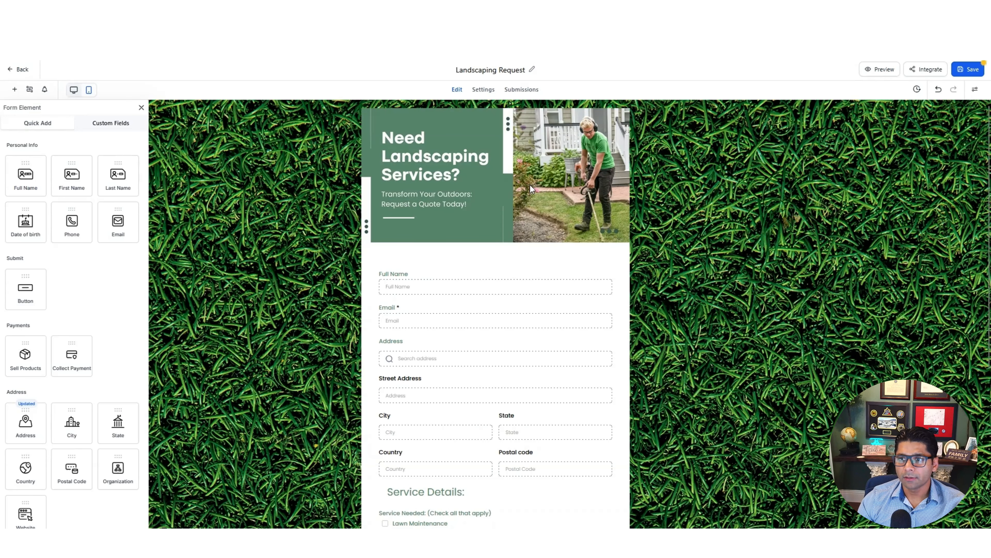
Review the form's service details and SMS consent section, and open a preview of the form.
{"action": "scroll", "coordinate": [503, 315], "scroll_direction": "down", "scroll_amount": 2}
{"action": "scroll", "coordinate": [503, 314], "scroll_direction": "down", "scroll_amount": 5}
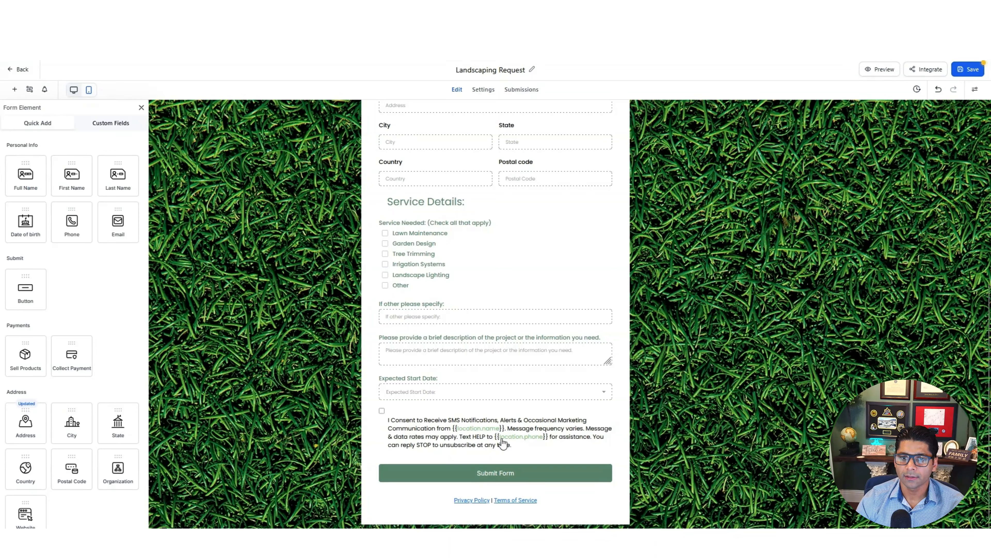
{"action": "left_click", "coordinate": [880, 70]}
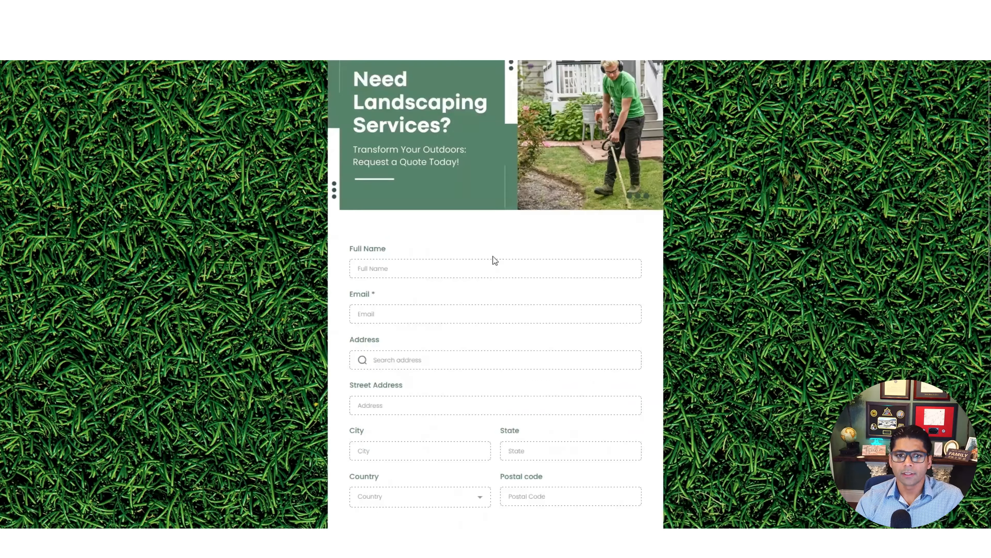
{"action": "scroll", "coordinate": [494, 262], "scroll_direction": "up", "scroll_amount": 1}
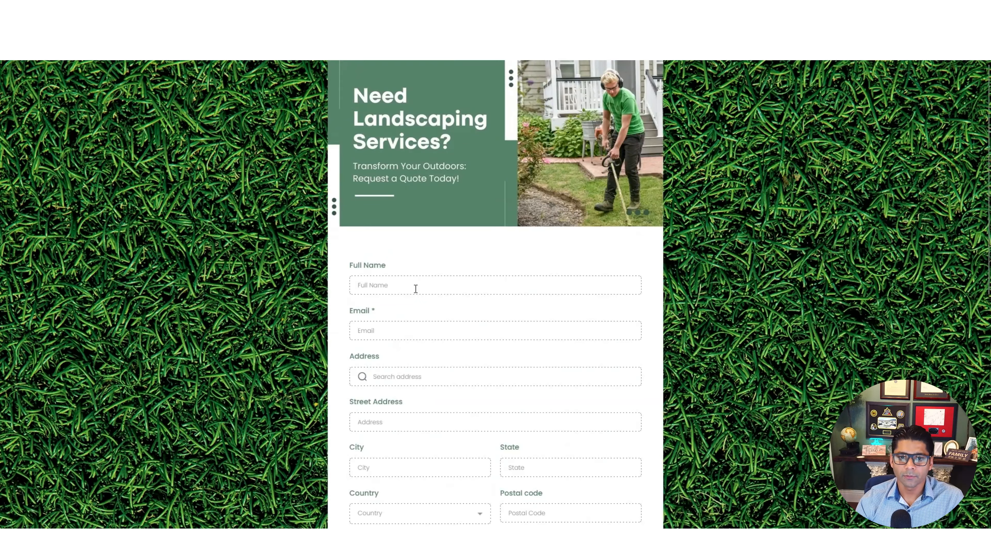
Fill the Full Name and Email fields of the previewed form with the sample text sdfsd.
{"action": "left_click", "coordinate": [415, 289]}
{"action": "type", "text": "sdfsd"}
{"action": "left_click", "coordinate": [402, 328]}
{"action": "type", "text": "sdfsd"}
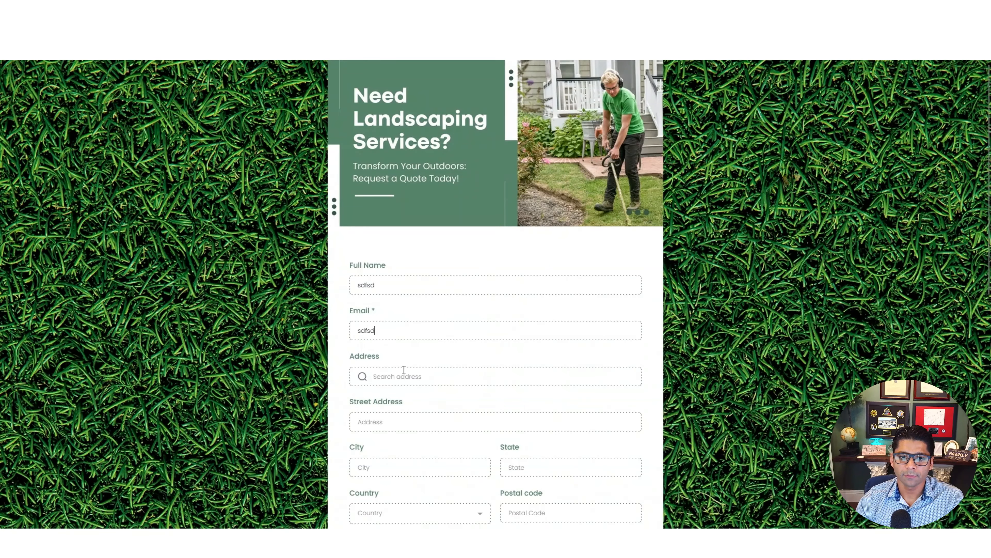
Try sdfds in the previewed form's address search and replace it with 123.
{"action": "left_click", "coordinate": [404, 371]}
{"action": "type", "text": "sdfds"}
{"action": "scroll", "coordinate": [420, 158], "scroll_direction": "down", "scroll_amount": 5}
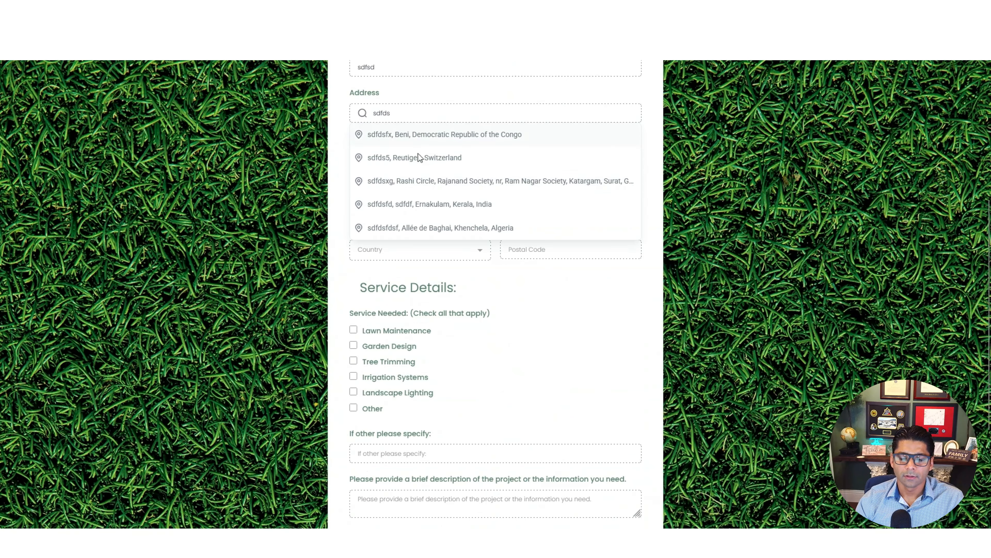
{"action": "key", "text": "BackSpace"}
{"action": "key", "text": "BackSpace"}
{"action": "key", "text": "BackSpace"}
{"action": "key", "text": "BackSpace"}
{"action": "key", "text": "BackSpace"}
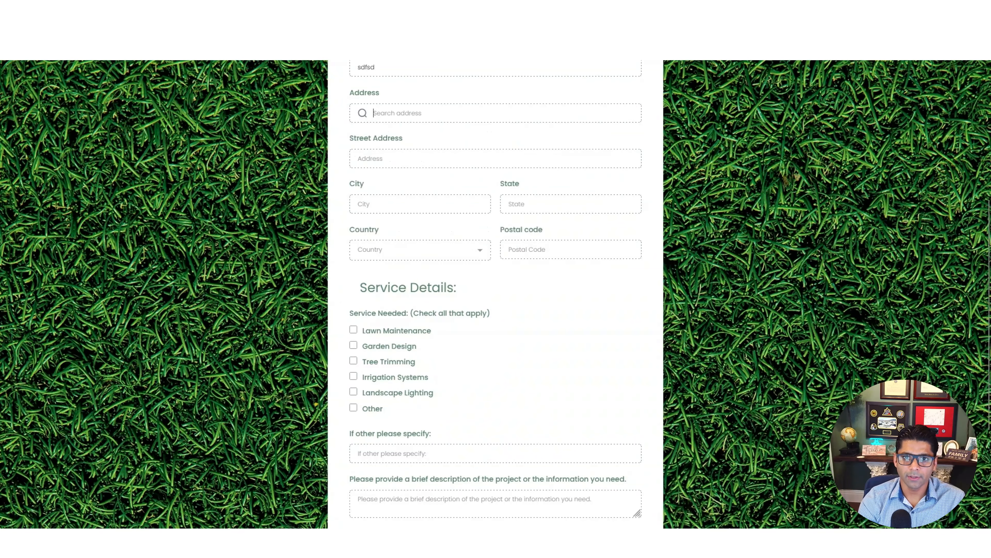
{"action": "type", "text": "123"}
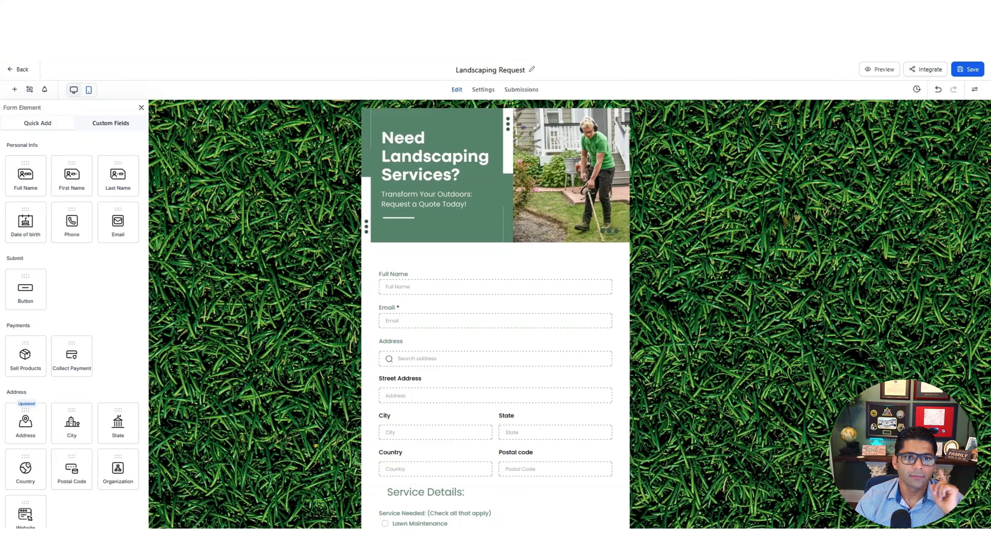
Leave the Landscaping Request form editor and open the sub-account's contacts list.
{"action": "left_click", "coordinate": [15, 70]}
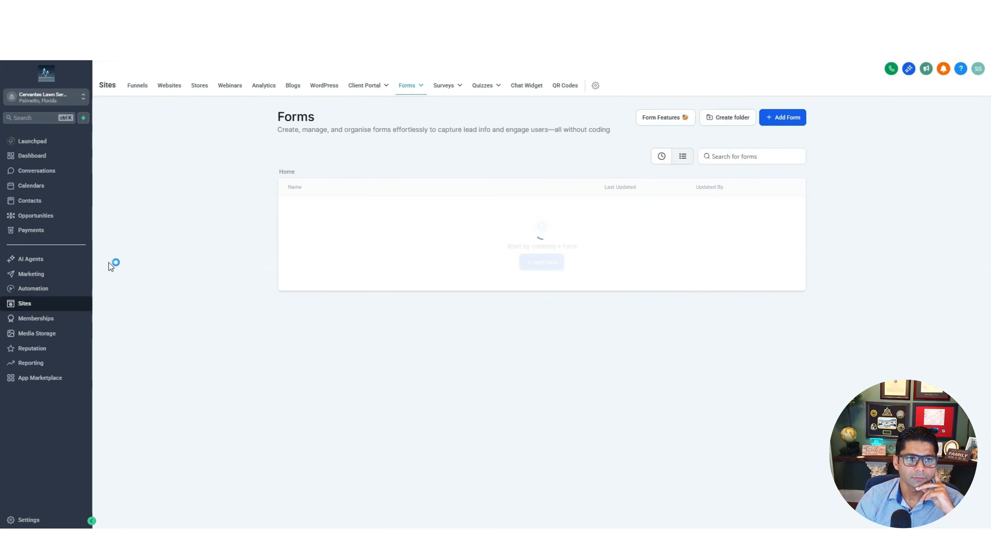
{"action": "left_click", "coordinate": [57, 200]}
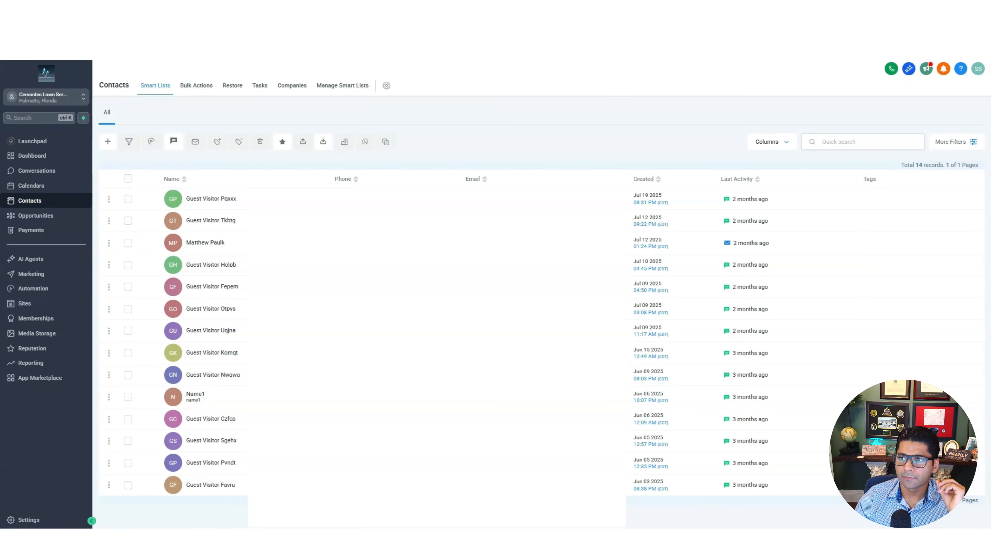